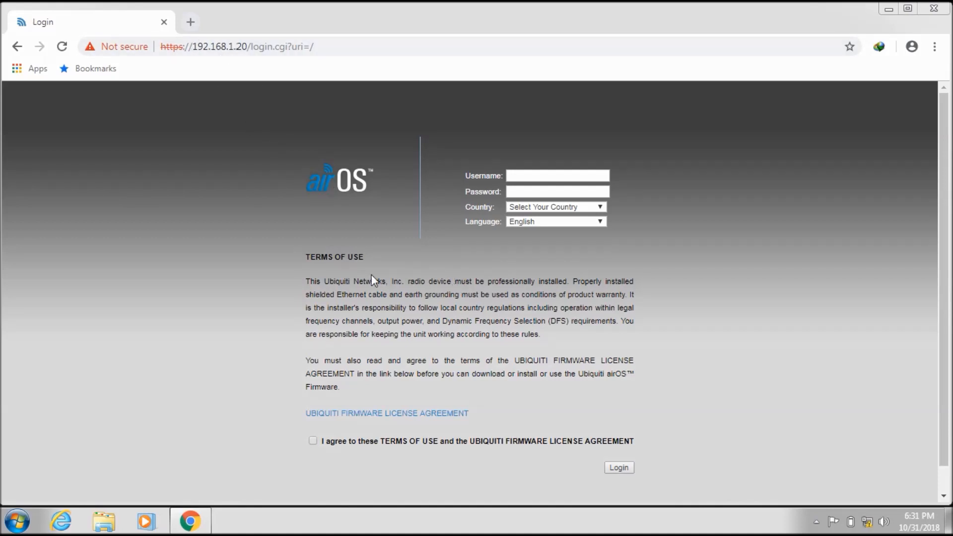
- Accept the terms of use and fill in the login username and password
click(313, 441)
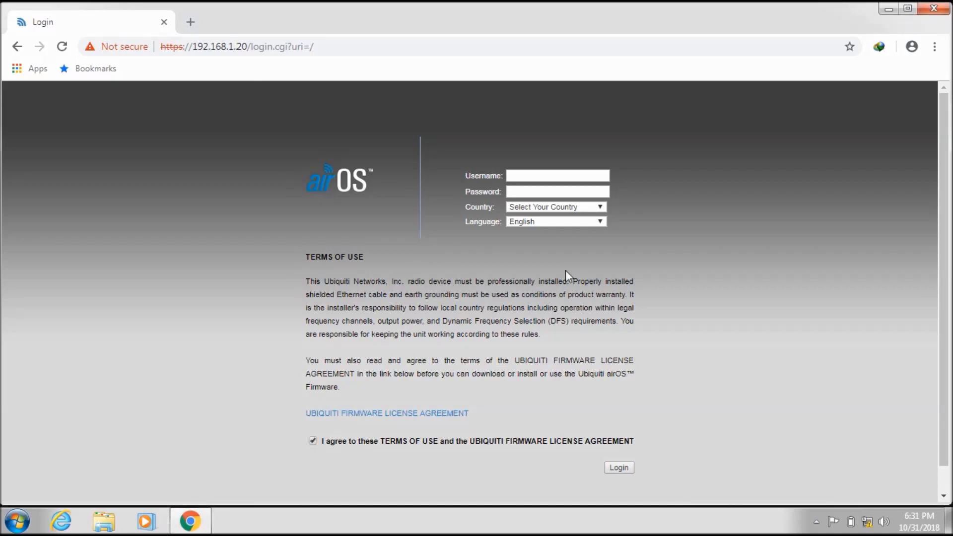
click(538, 177)
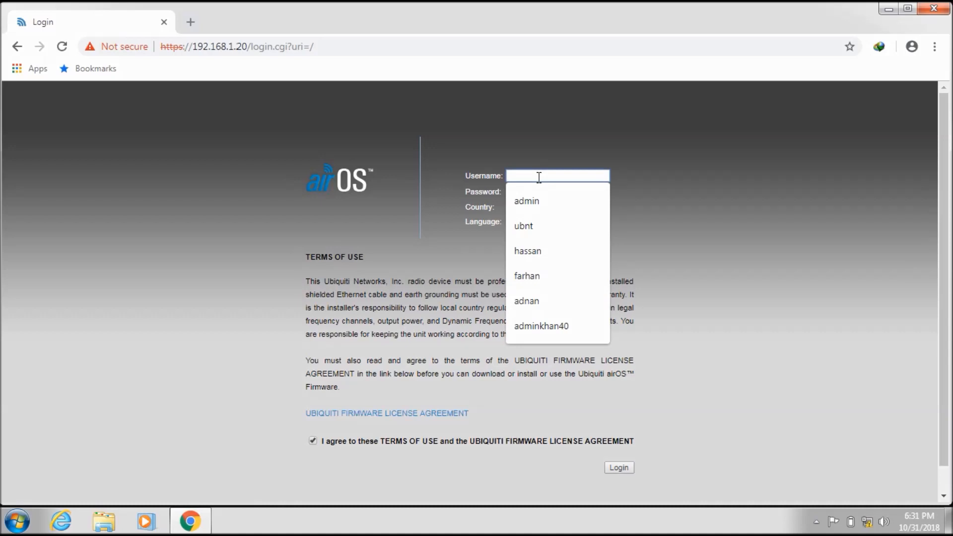
click(530, 226)
click(517, 191)
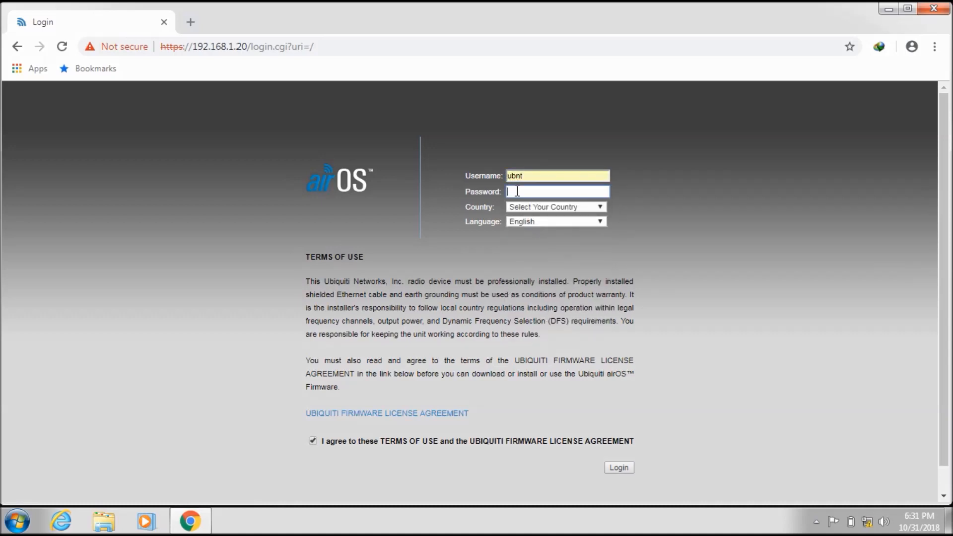
- Select Pakistan as the country and log in to the device
click(598, 209)
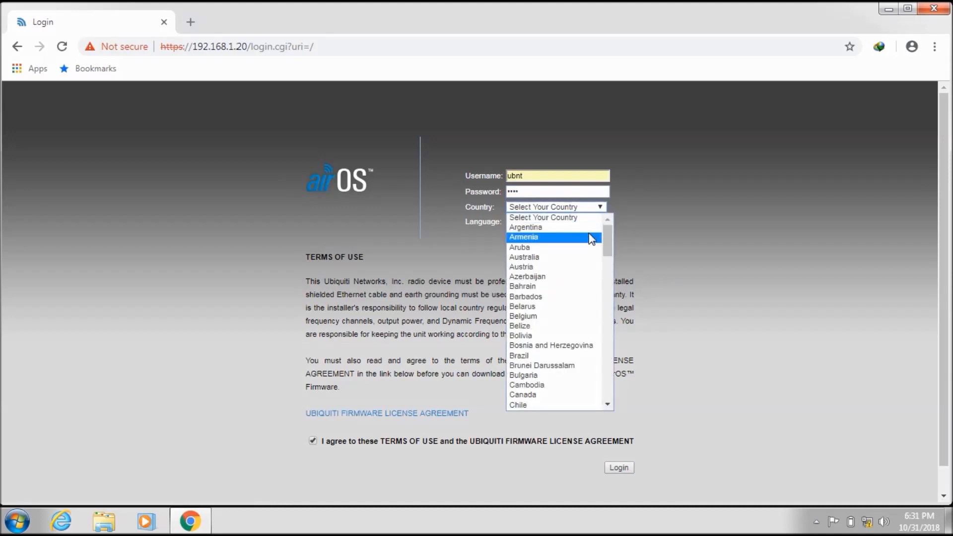
drag(608, 243, 609, 360)
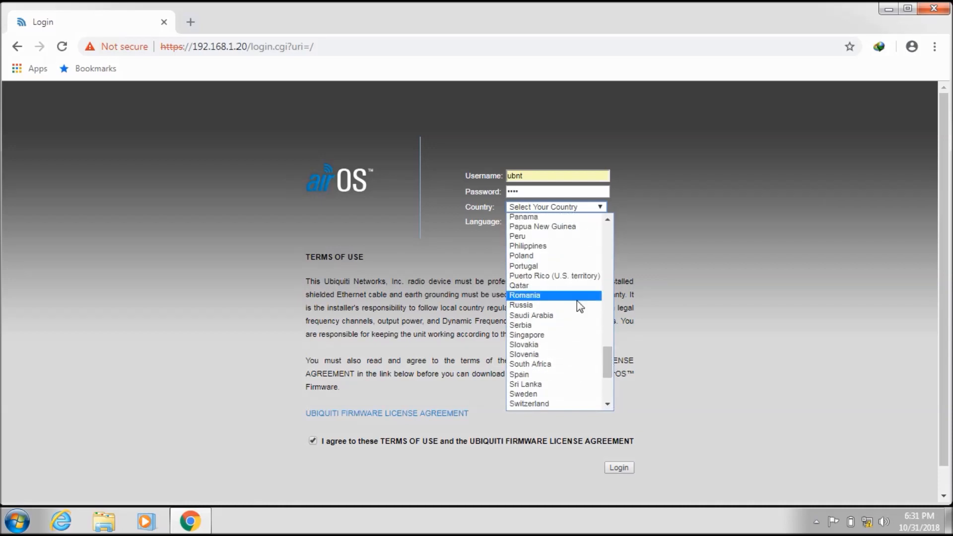
key(p)
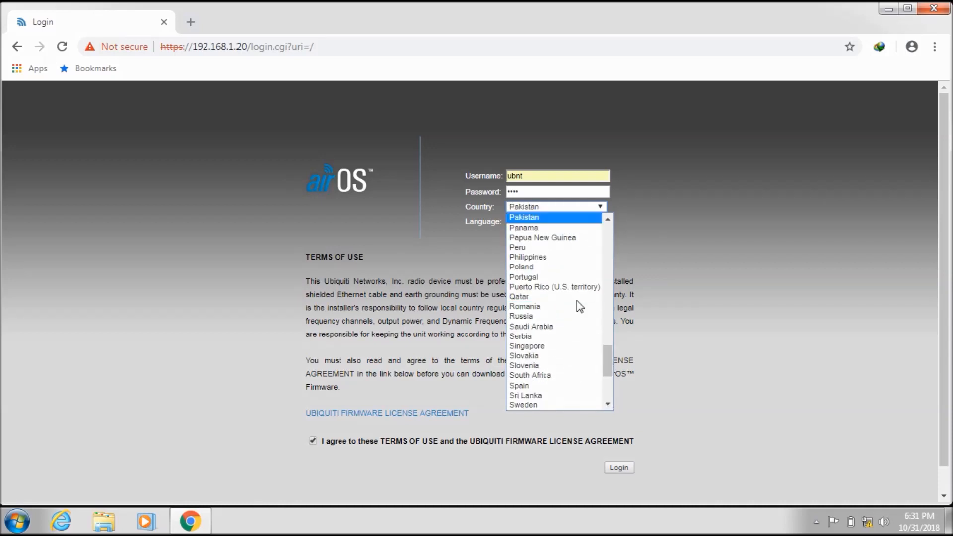
click(542, 220)
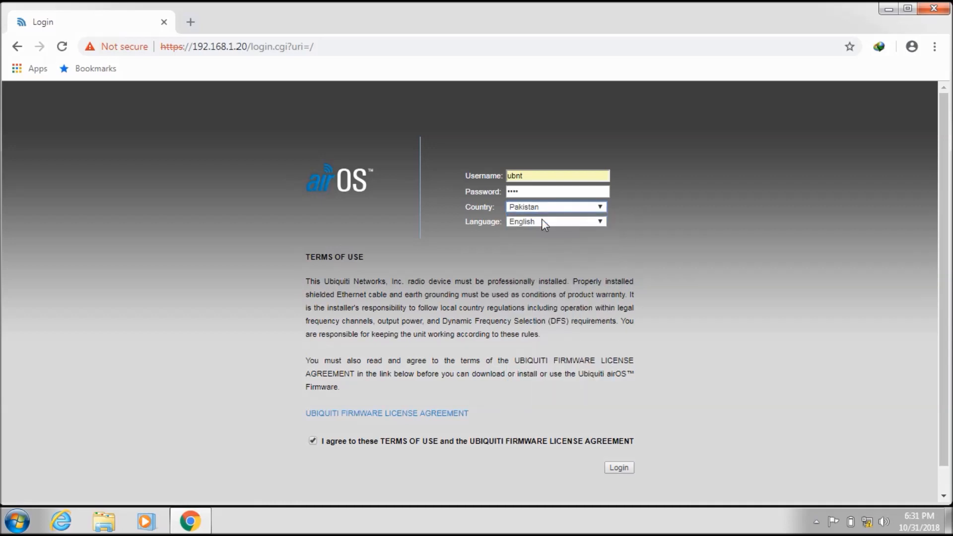
click(613, 468)
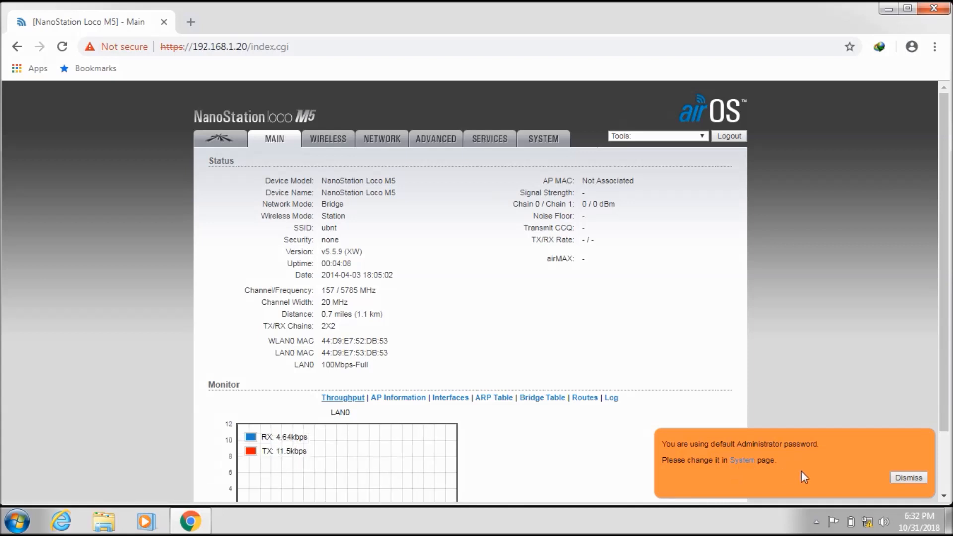
- Dismiss the default-password warning and go to the Wireless settings page
click(900, 480)
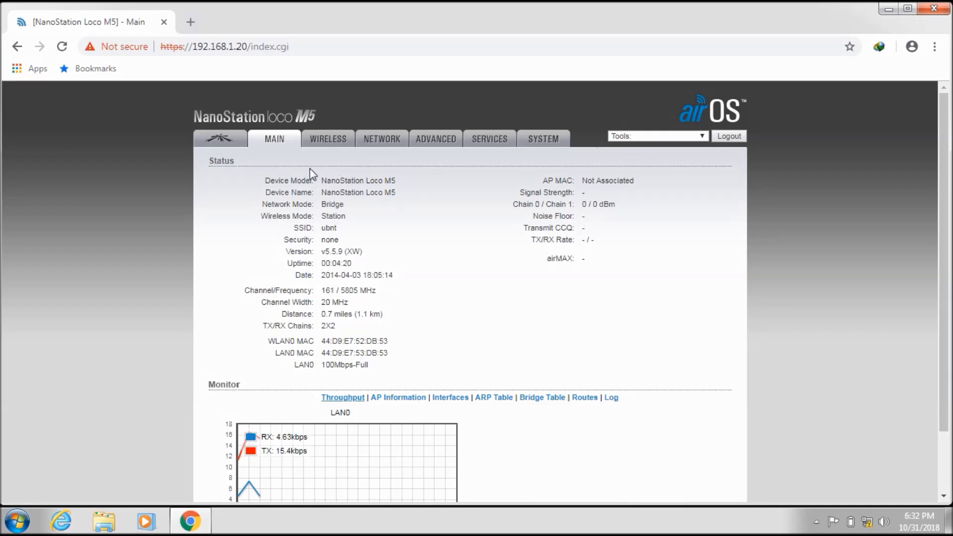
click(326, 144)
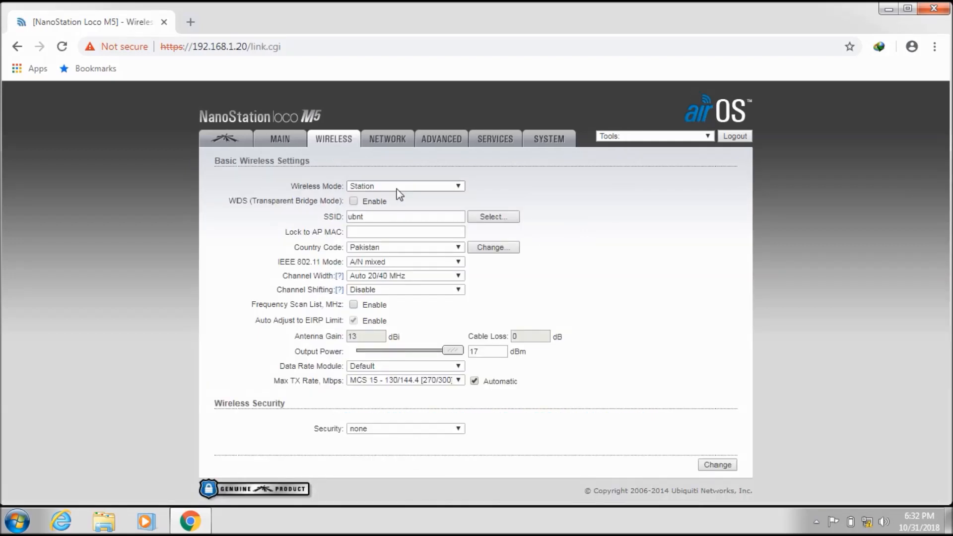
- Switch the Wireless Mode from Station to Access Point
click(449, 189)
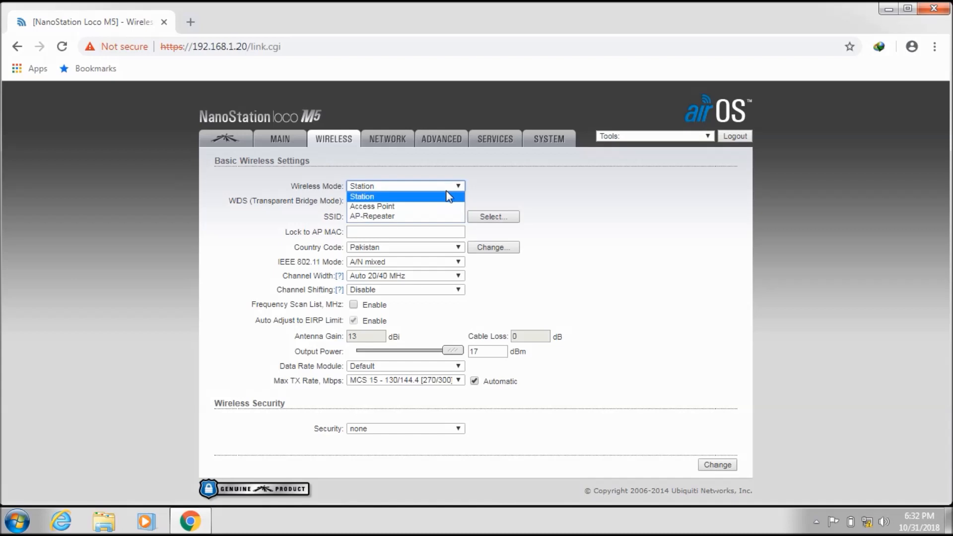
click(441, 207)
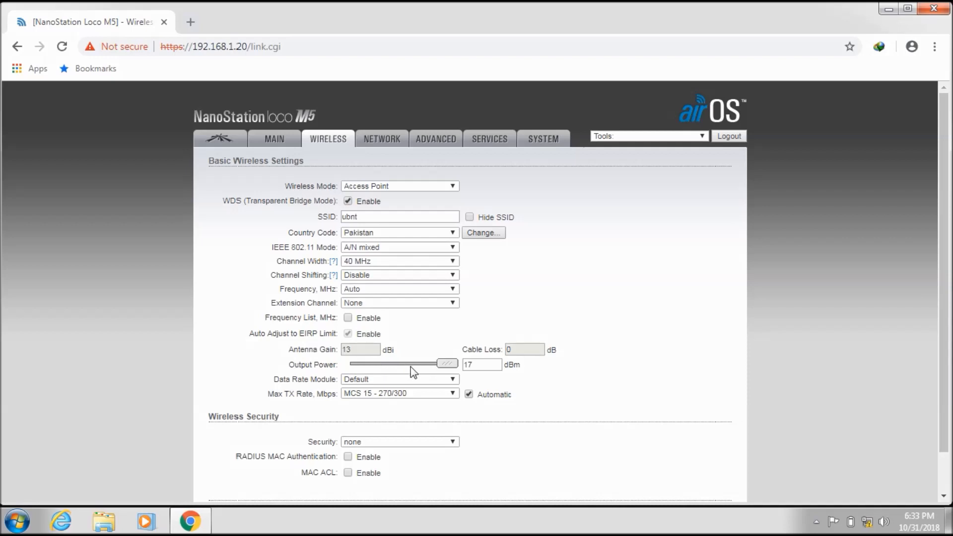
- Choose 20 MHz channel width and 5745 MHz frequency, and lower output power to 8 dBm
click(449, 263)
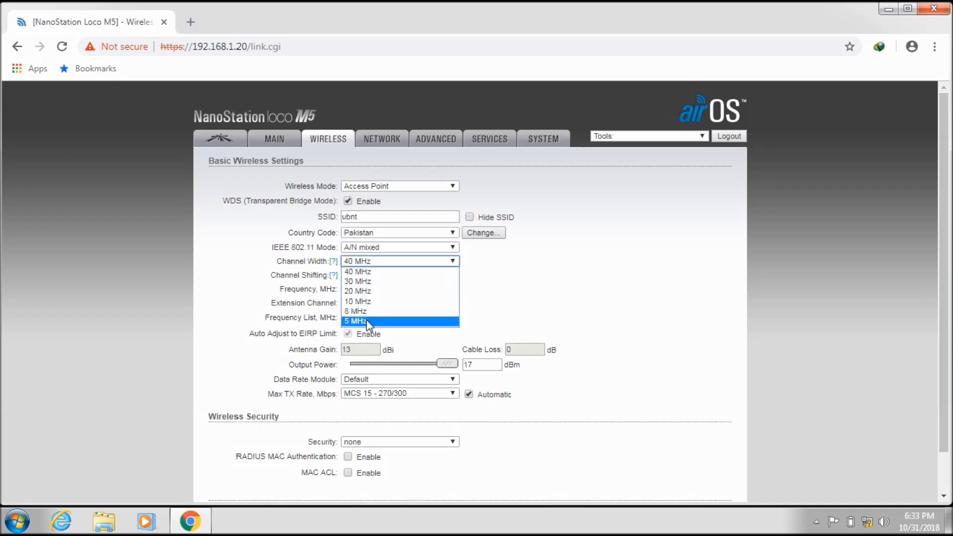
click(372, 292)
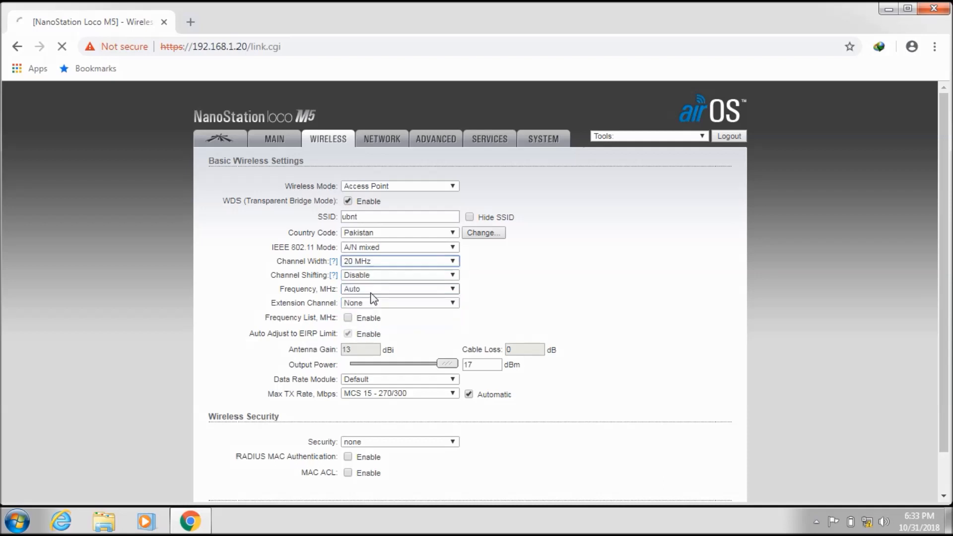
click(453, 290)
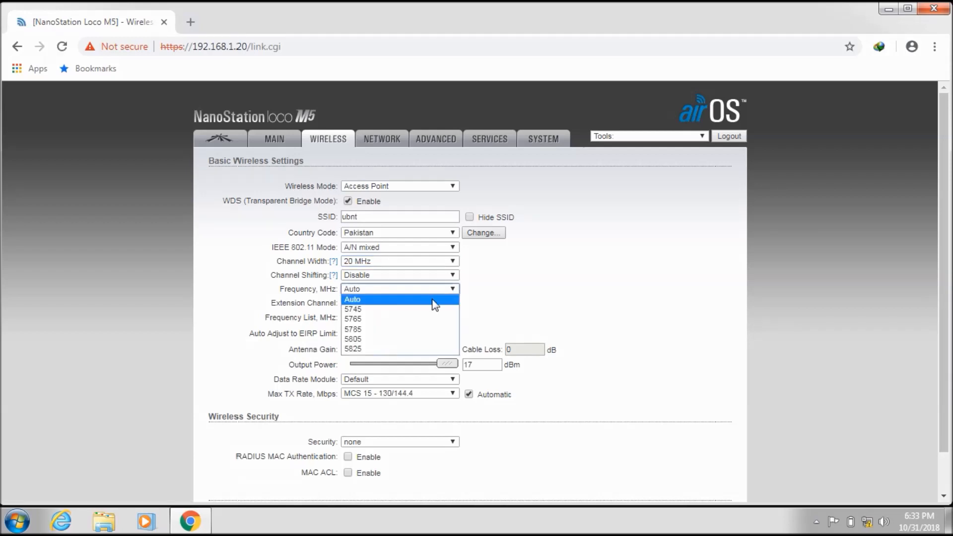
click(399, 309)
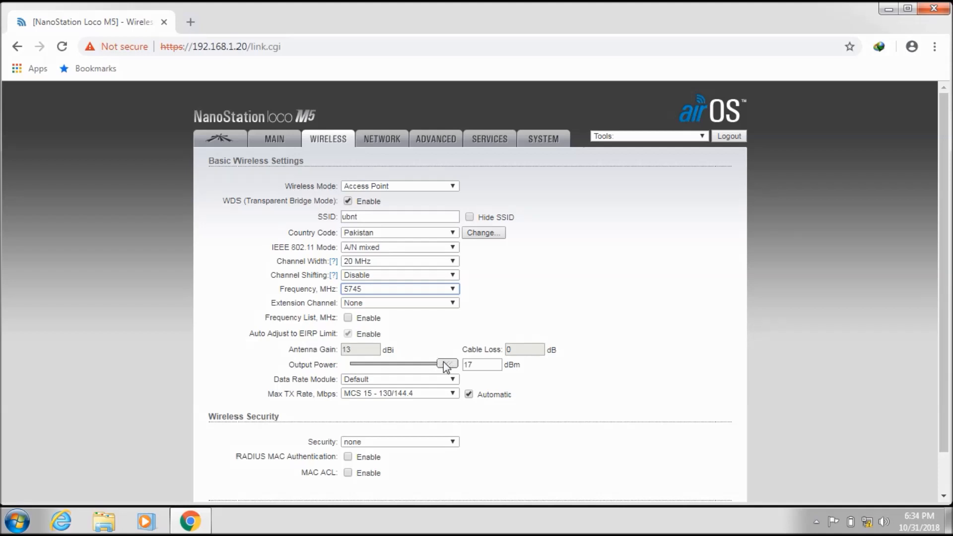
drag(443, 363, 388, 371)
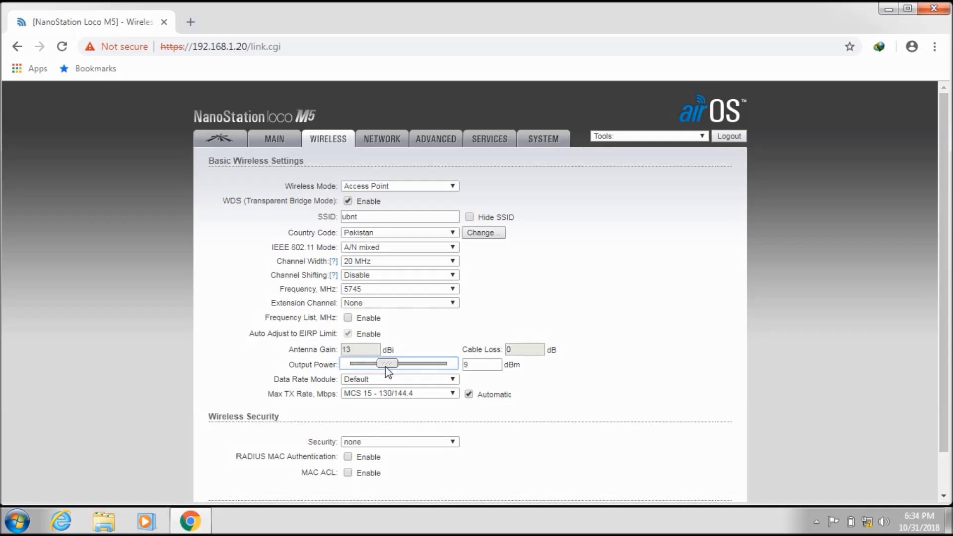
mouse_move(385, 367)
mouse_down()
mouse_move(451, 367)
mouse_move(399, 368)
mouse_up()
- Switch security to WPA2-AES and enter the preshared key, checking it with Show
click(452, 443)
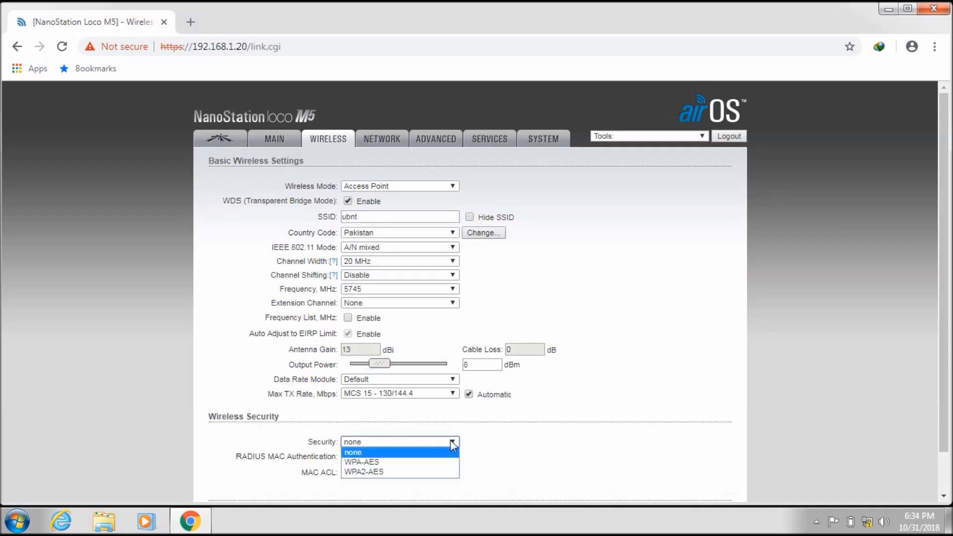
click(423, 473)
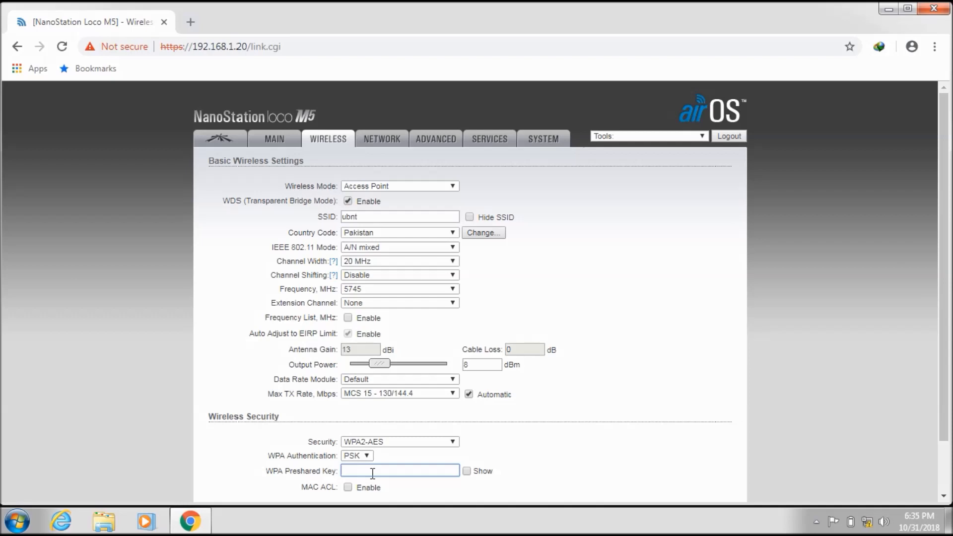
text(••••••••)
click(467, 471)
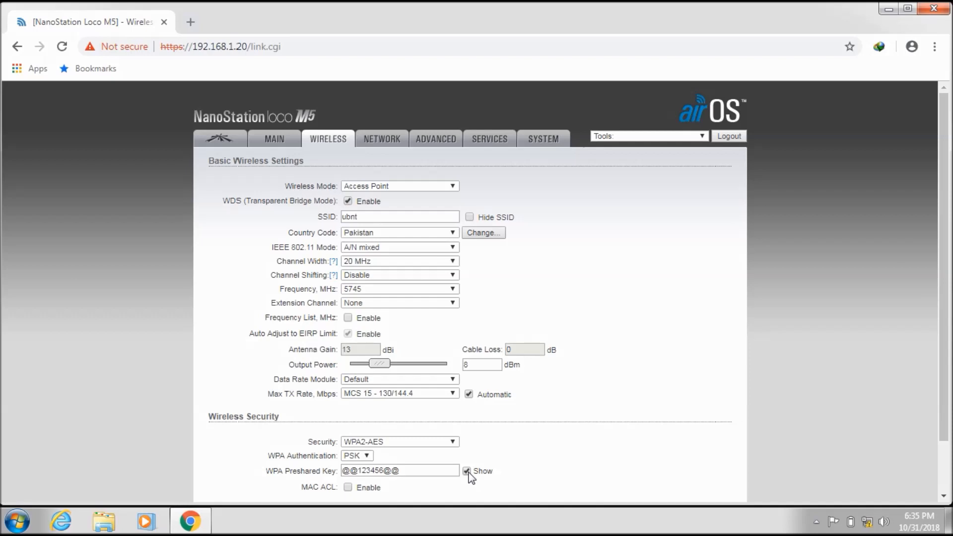
click(467, 472)
- Save the pending wireless changes and clear the old 'ubnt' SSID for a new name
scroll(945, 407, down, 2)
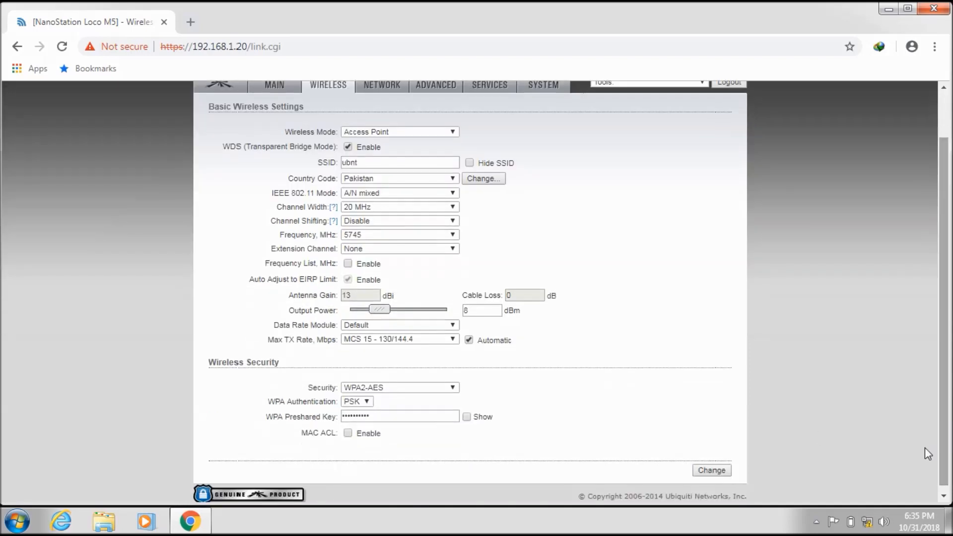
click(718, 471)
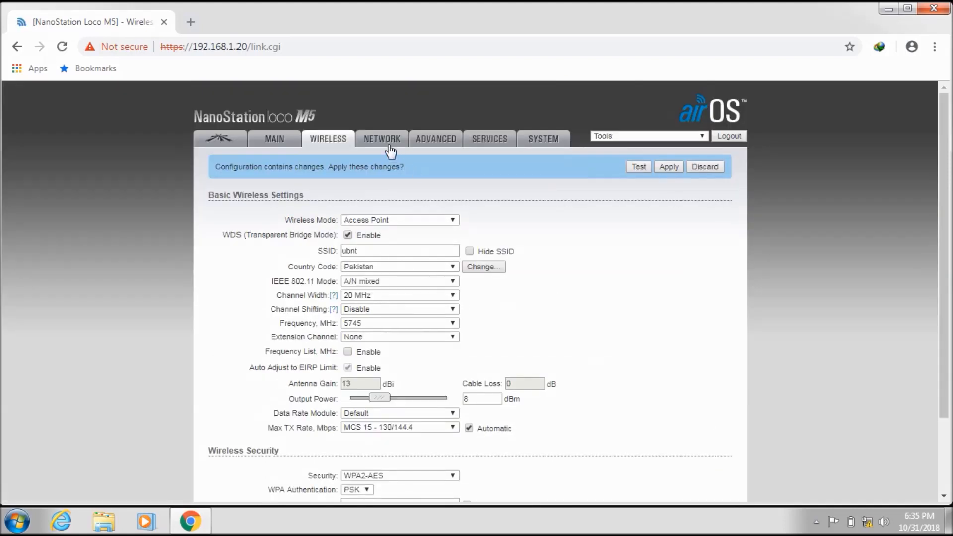
double_click(366, 249)
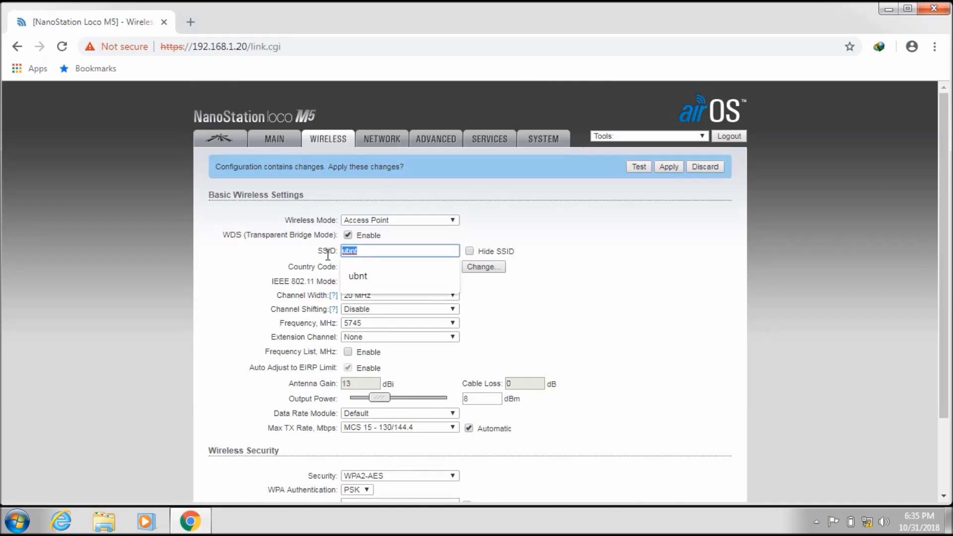
text(k)
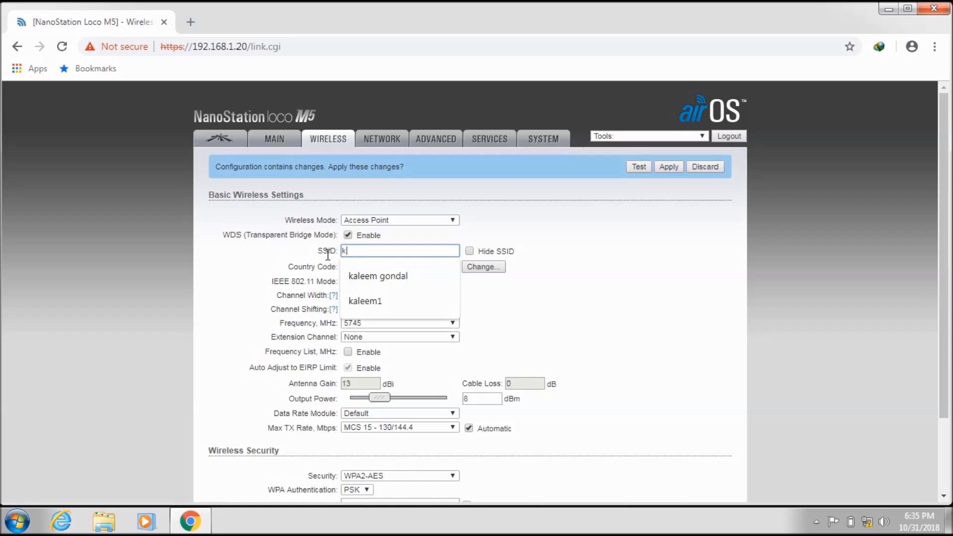
key(BackSpace)
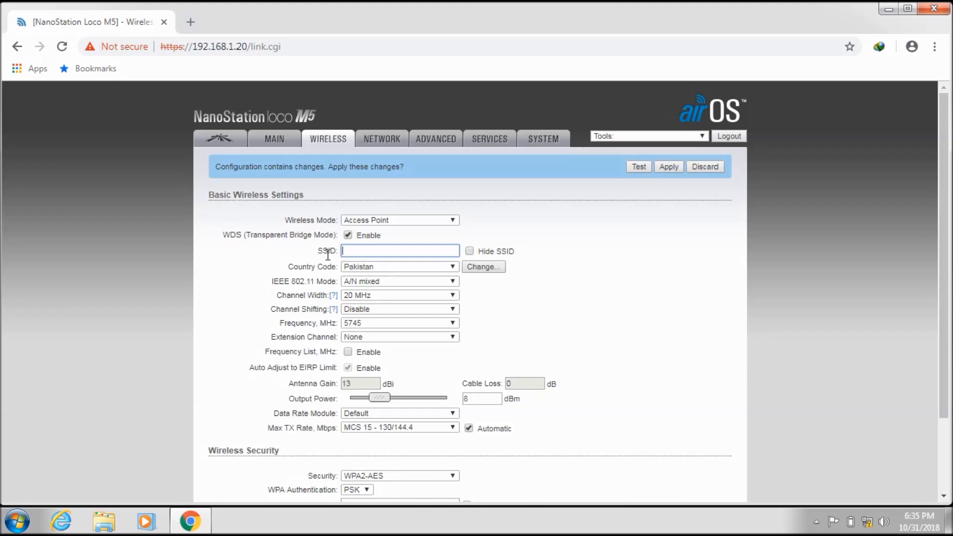
click(328, 254)
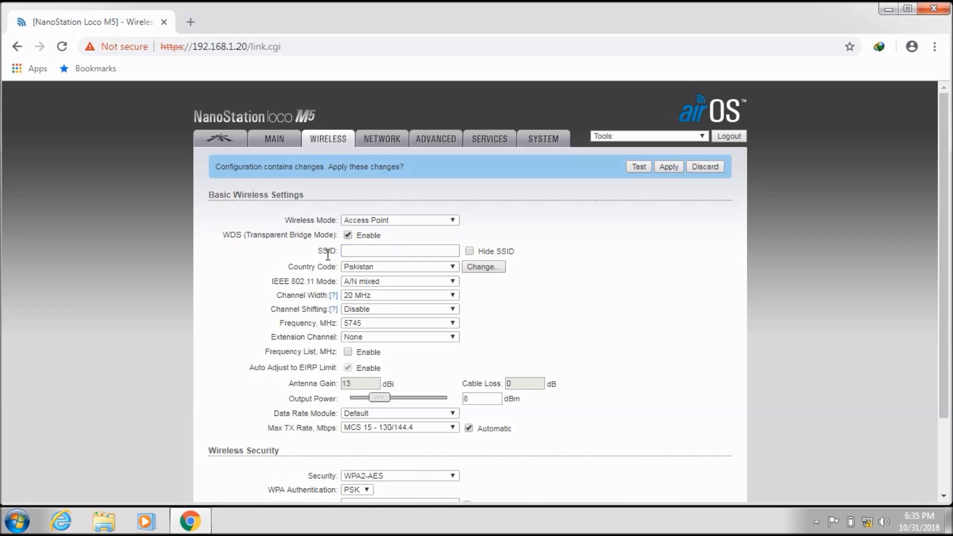
click(354, 253)
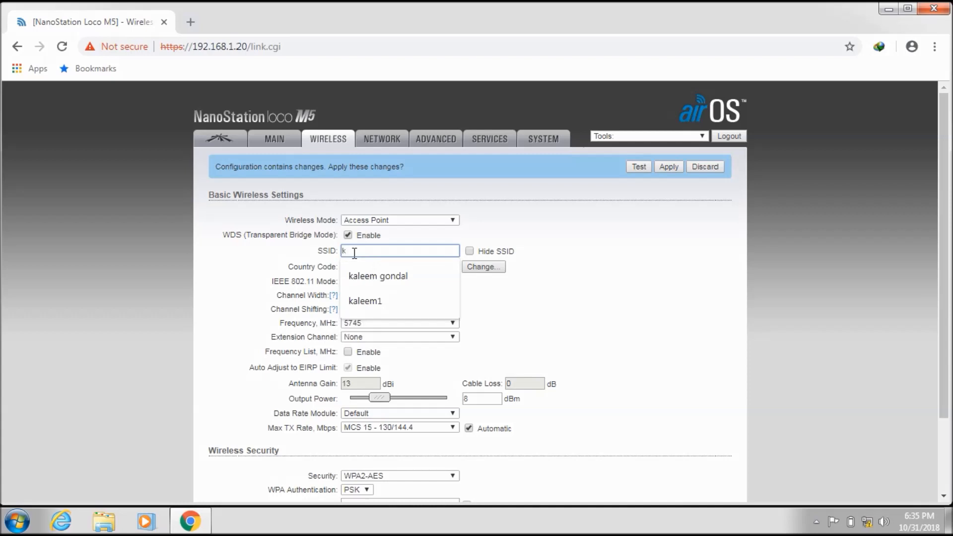
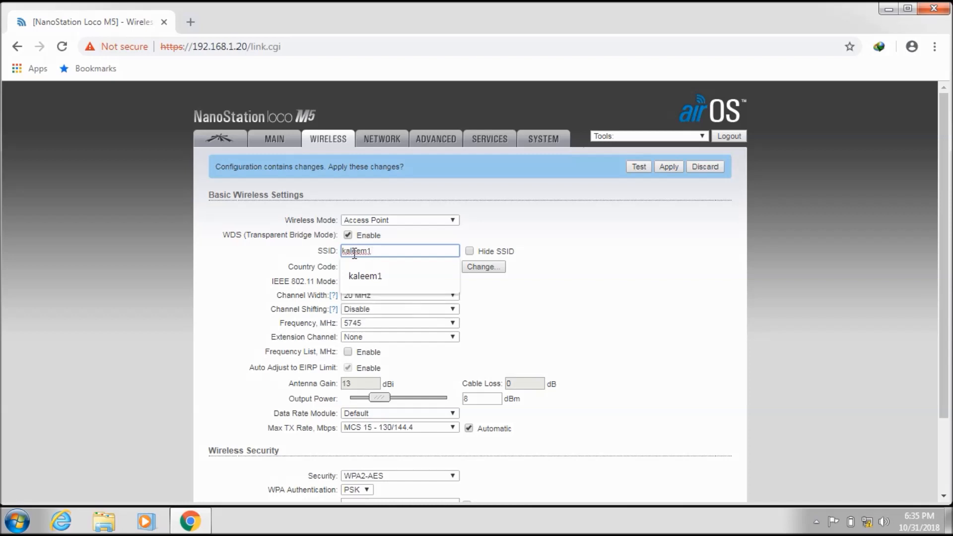
click(552, 310)
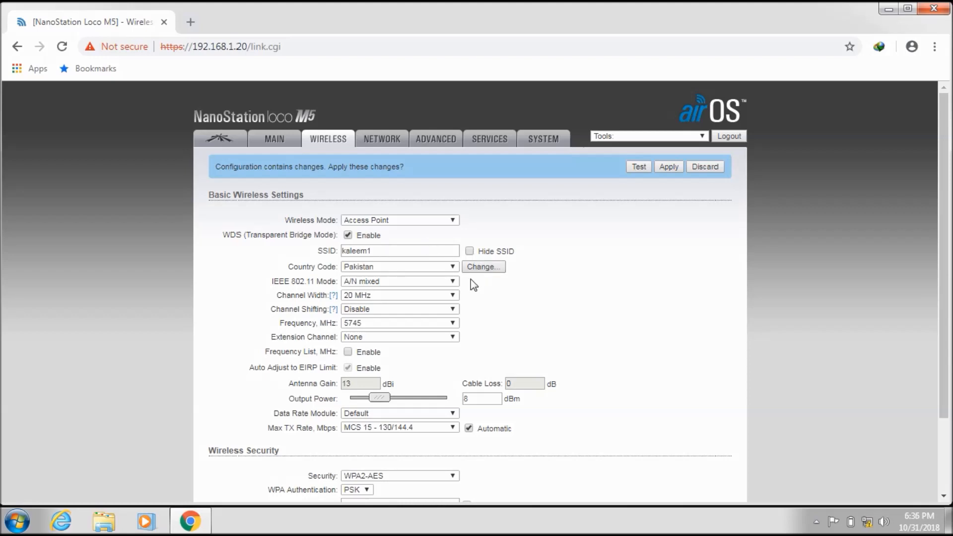
- Rename the SSID to 'jaura kalan' and save the wireless settings
double_click(394, 251)
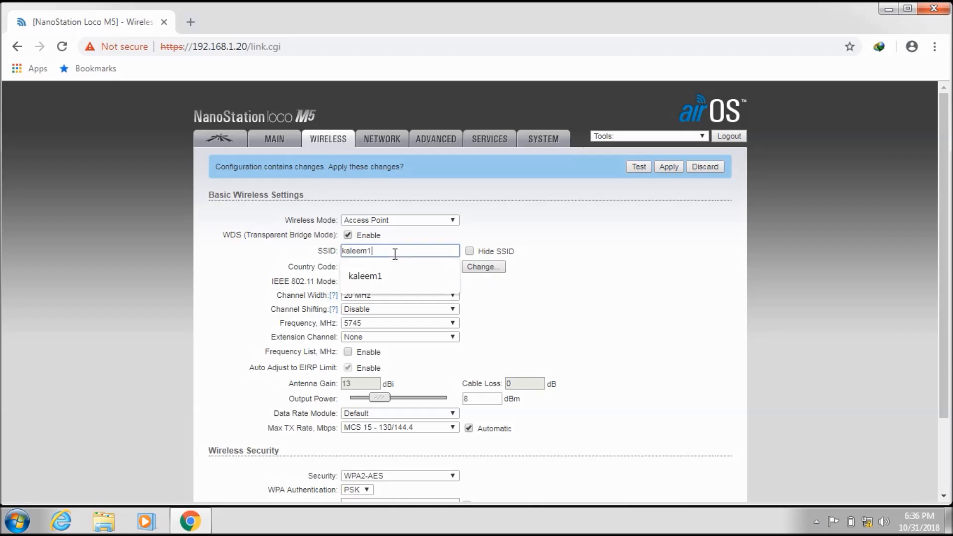
text(jaura kalan)
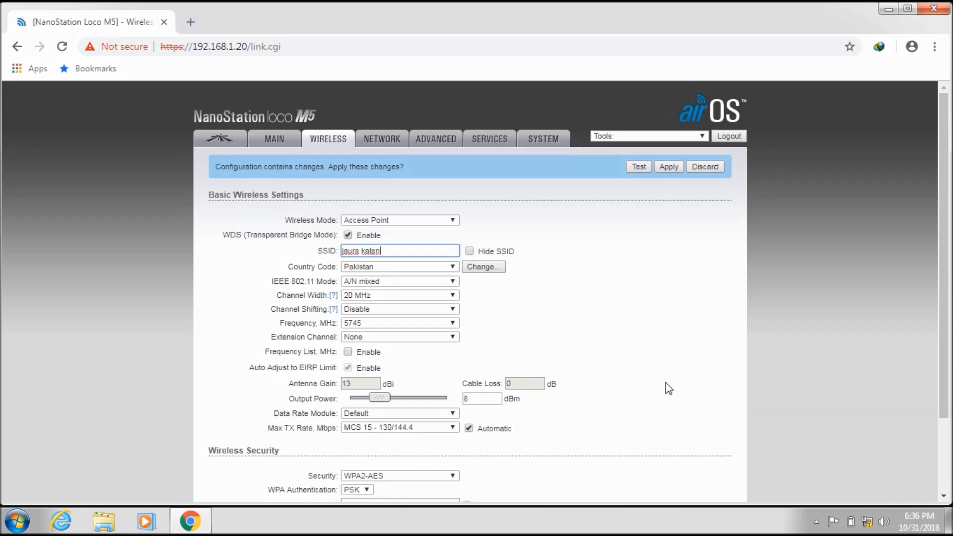
drag(942, 413, 799, 491)
click(709, 499)
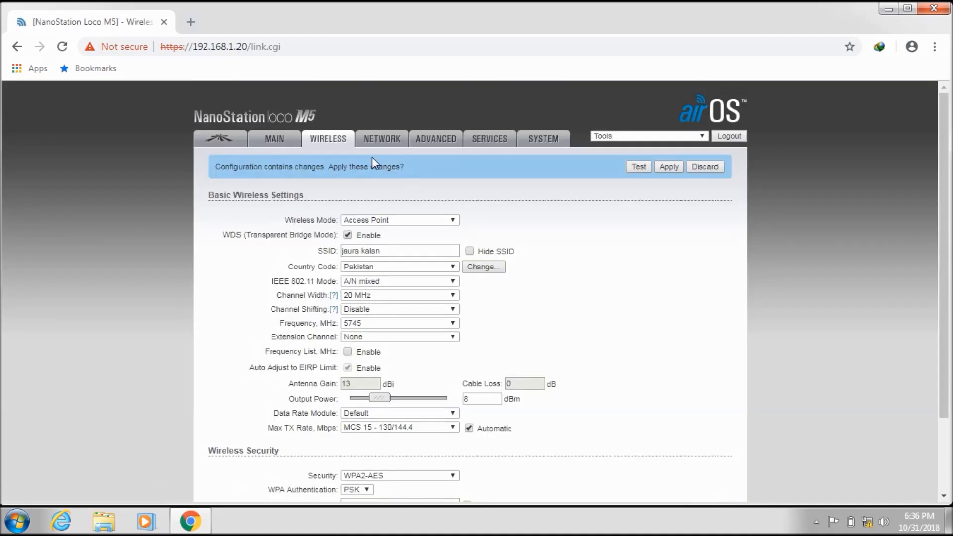
click(378, 140)
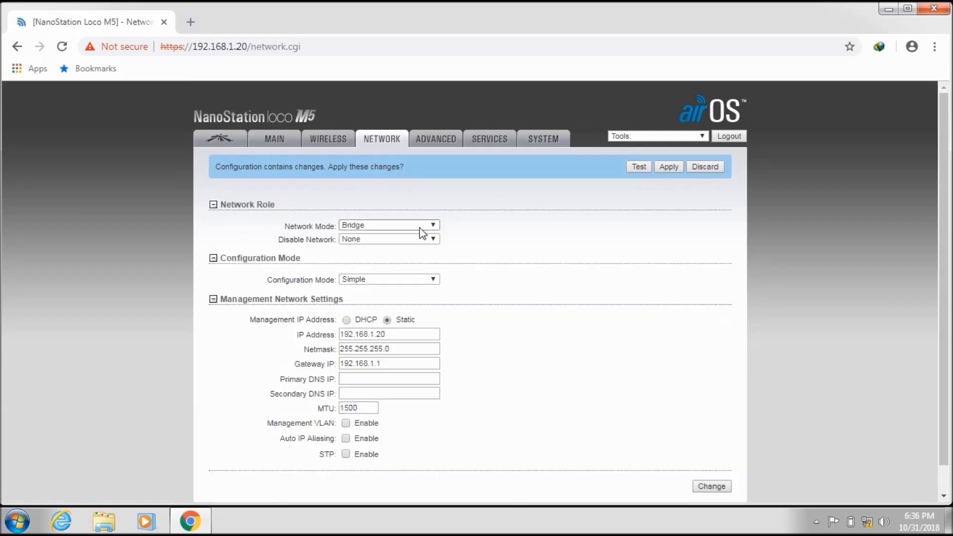
- Change the management IP to 192.168.1.21 with DNS servers 8.8.8.8 and 8.8.4.4
click(397, 336)
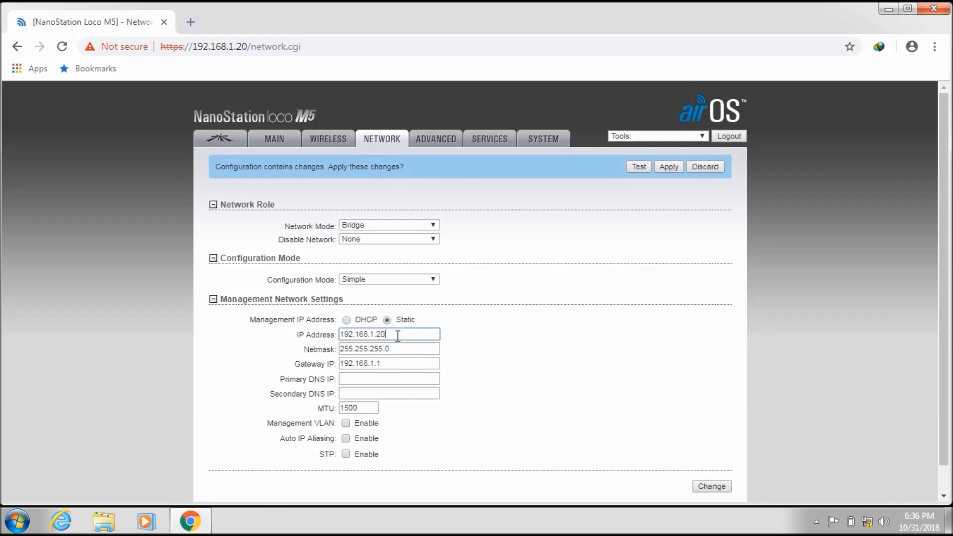
key(BackSpace)
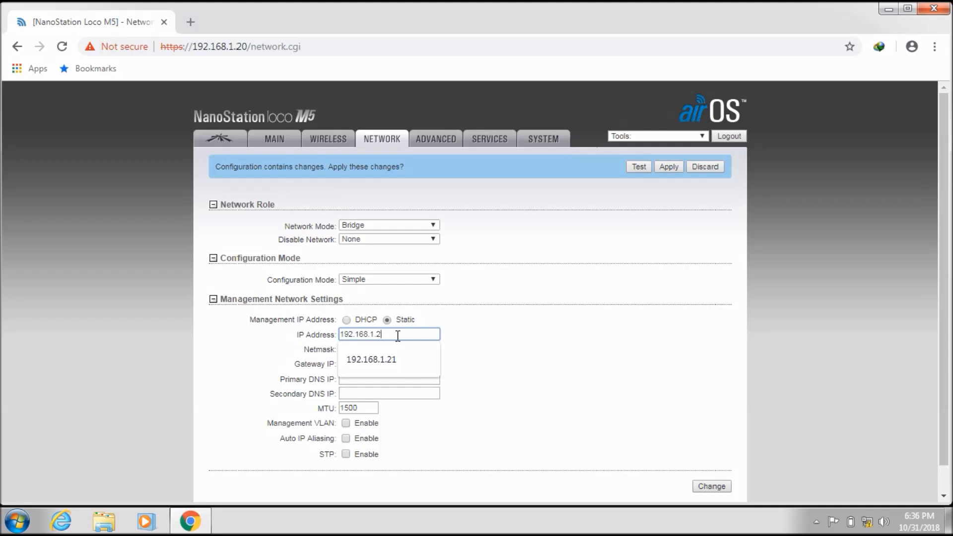
text(1)
click(468, 375)
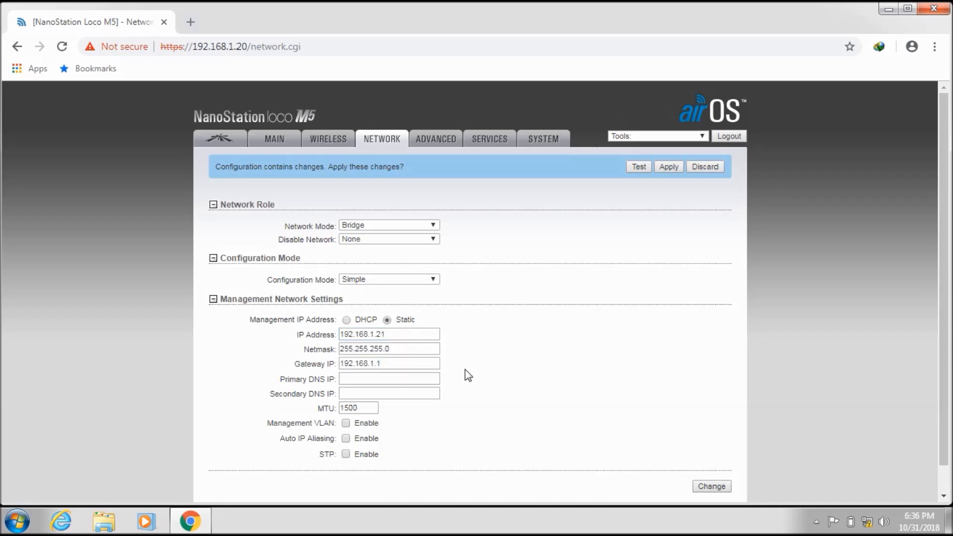
click(371, 378)
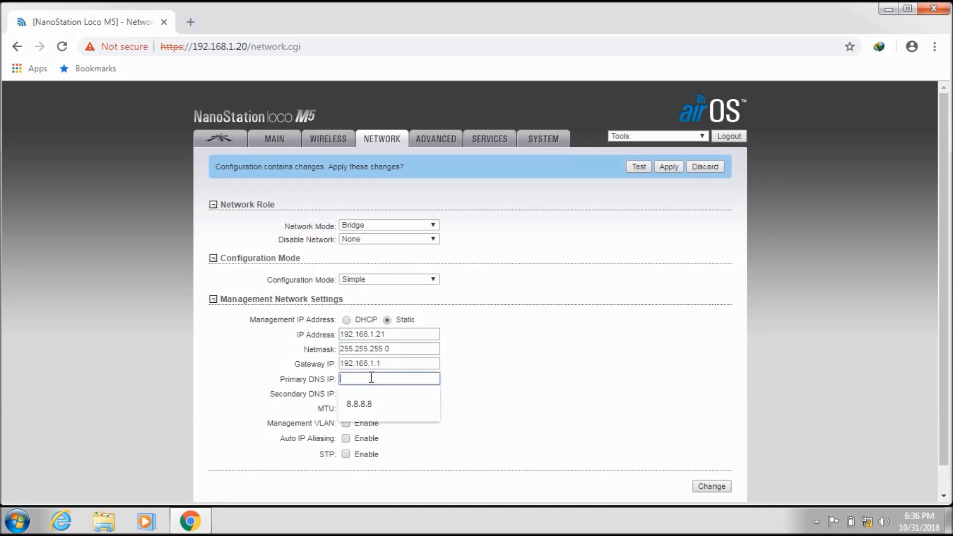
click(364, 405)
click(363, 395)
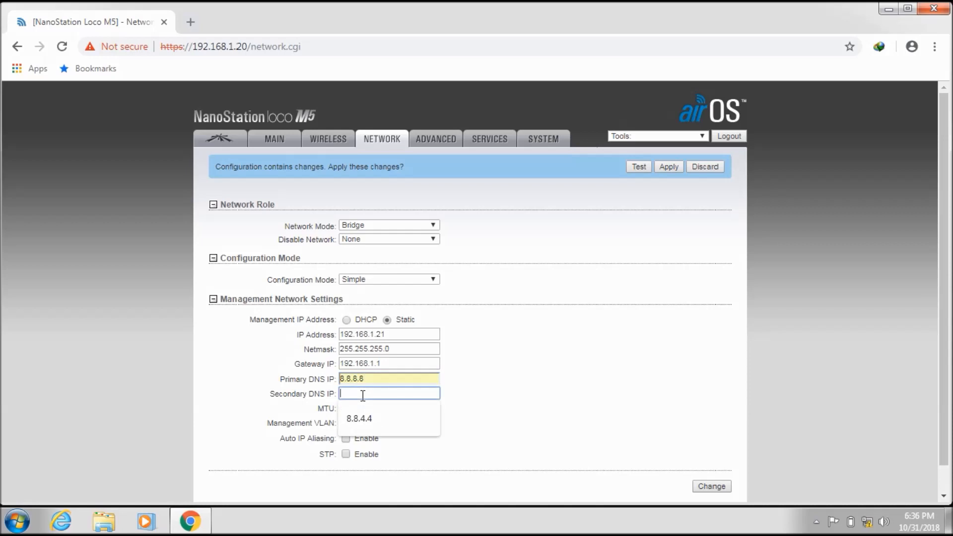
click(364, 420)
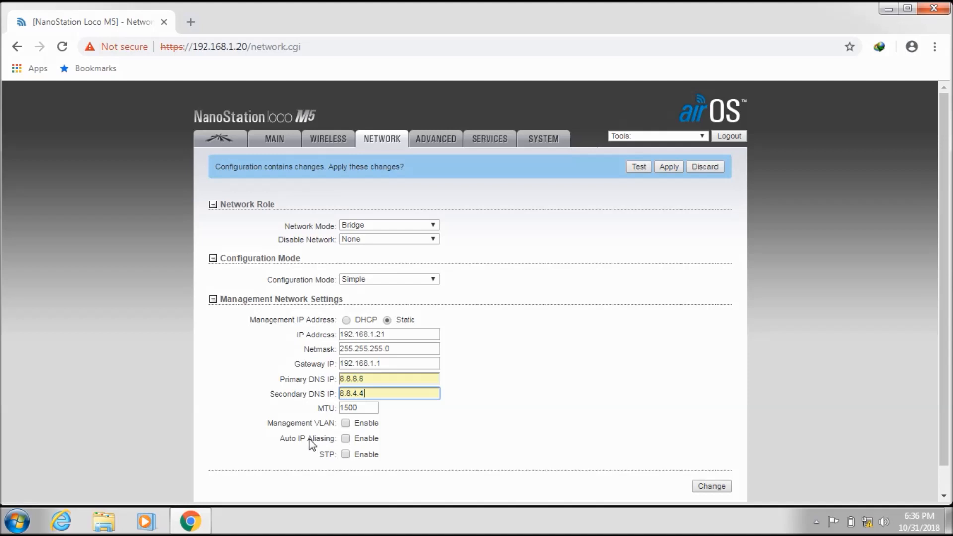
- Enable Auto IP Aliasing and STP and save the network settings
click(346, 438)
click(346, 454)
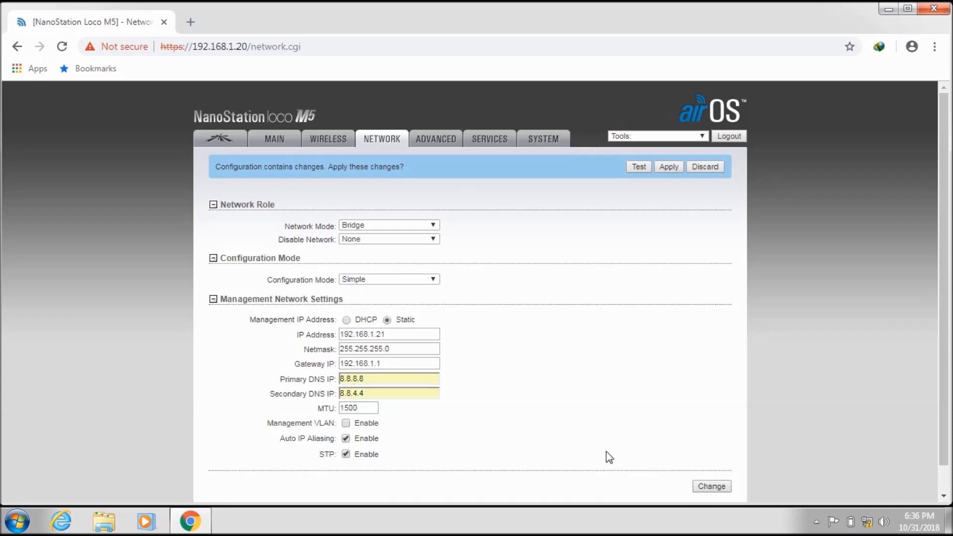
click(712, 490)
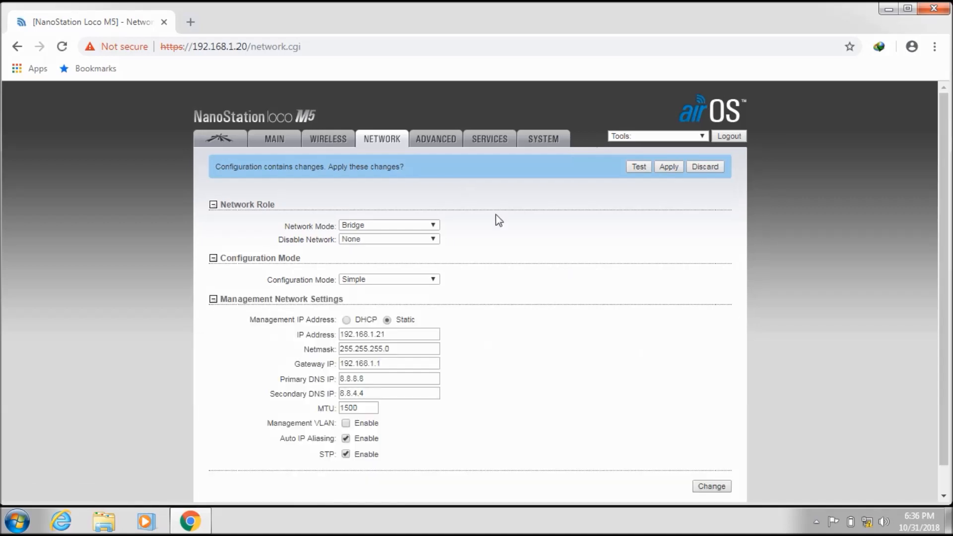
click(452, 142)
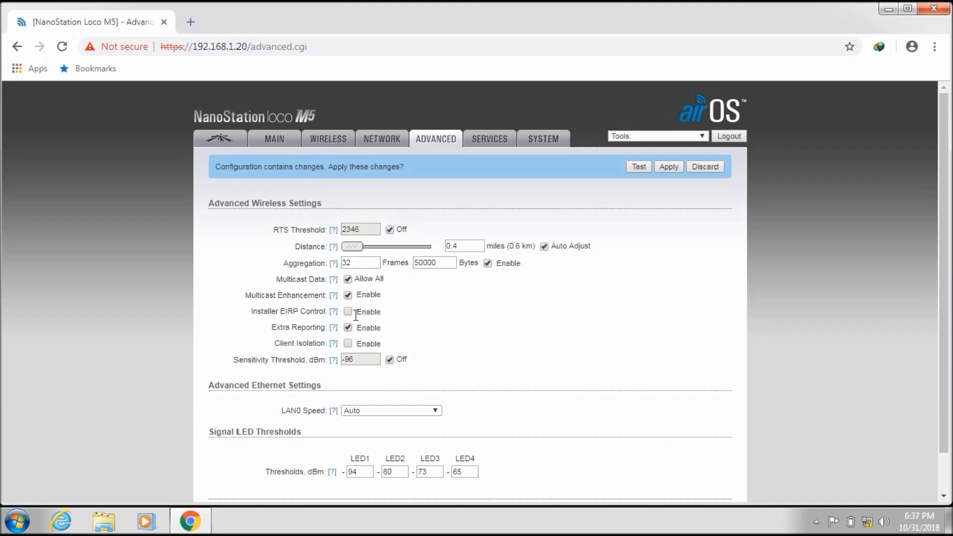
- Enable Installer EIRP Control, set distance to 1.1 miles, keep LAN0 Speed Auto, and save
click(348, 311)
drag(359, 250, 384, 256)
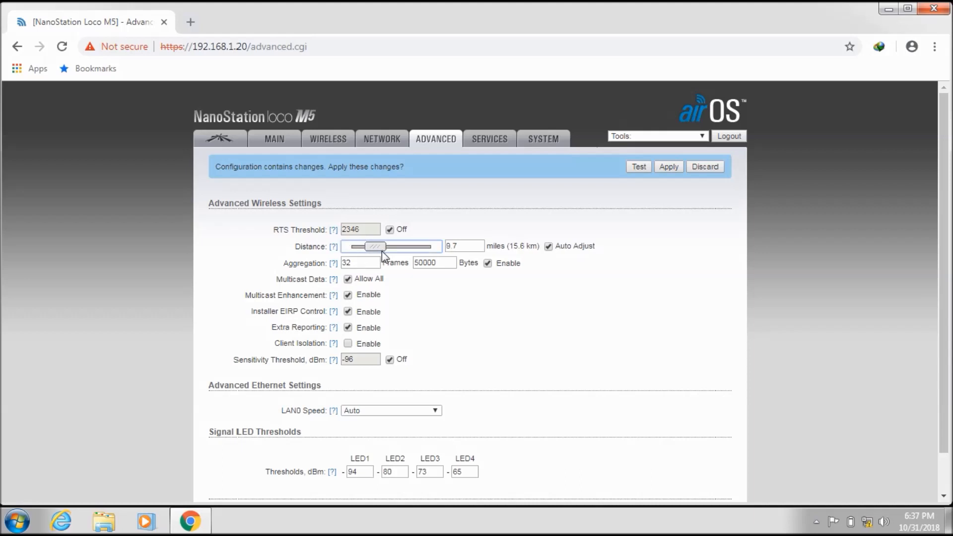
mouse_move(378, 247)
mouse_down()
mouse_move(397, 246)
mouse_move(386, 246)
mouse_up()
drag(391, 247, 362, 248)
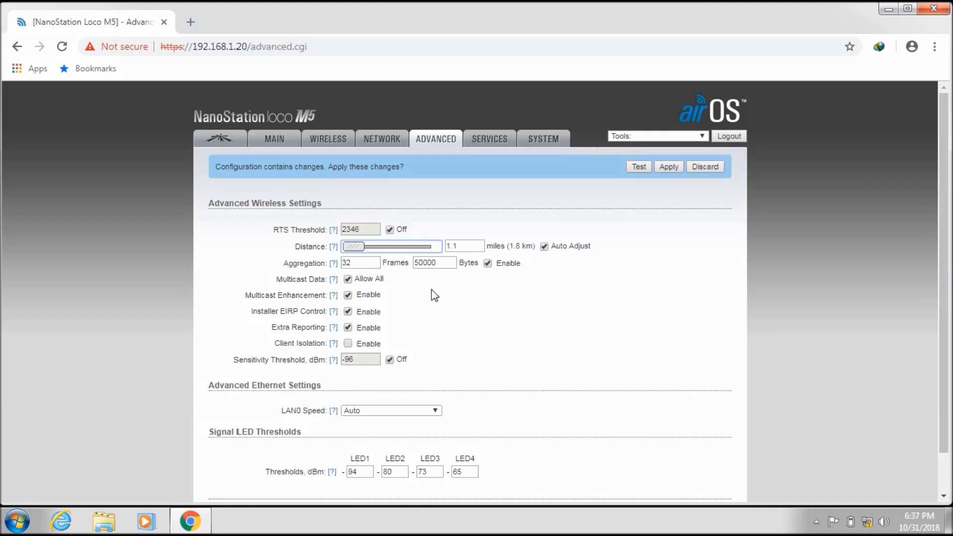
click(434, 411)
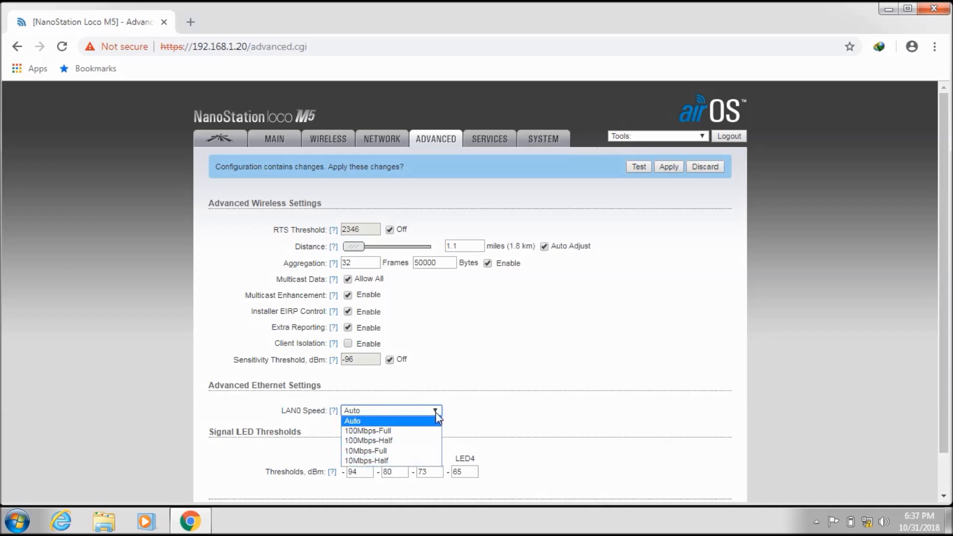
click(435, 412)
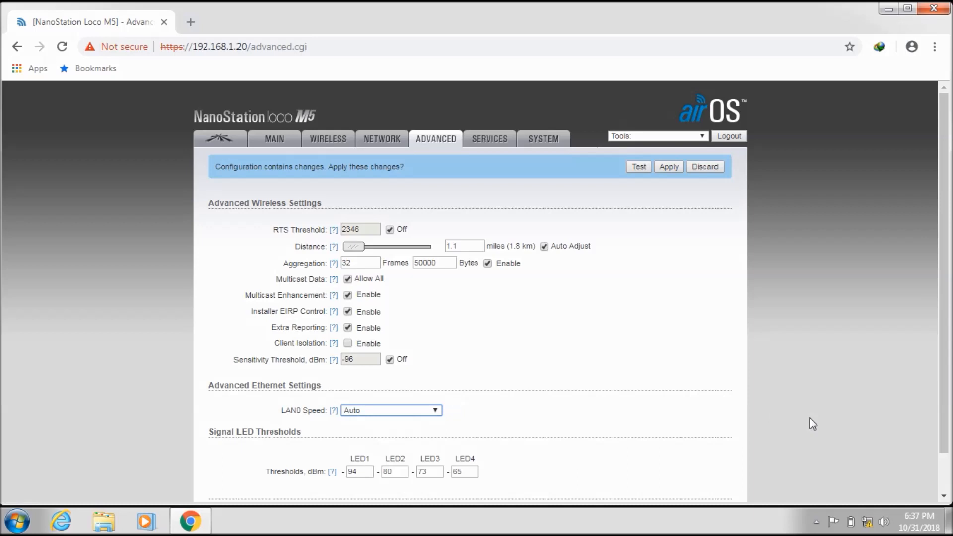
drag(942, 426, 947, 434)
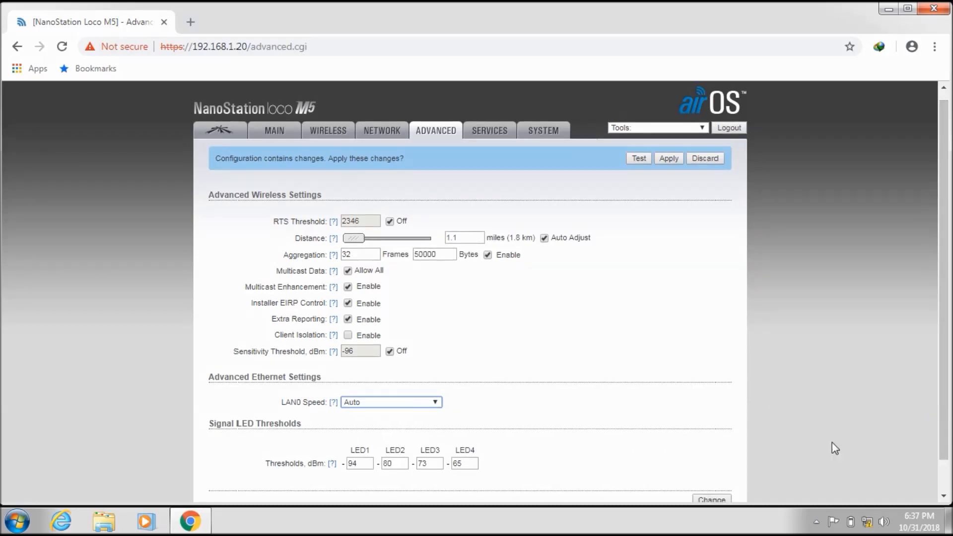
click(712, 500)
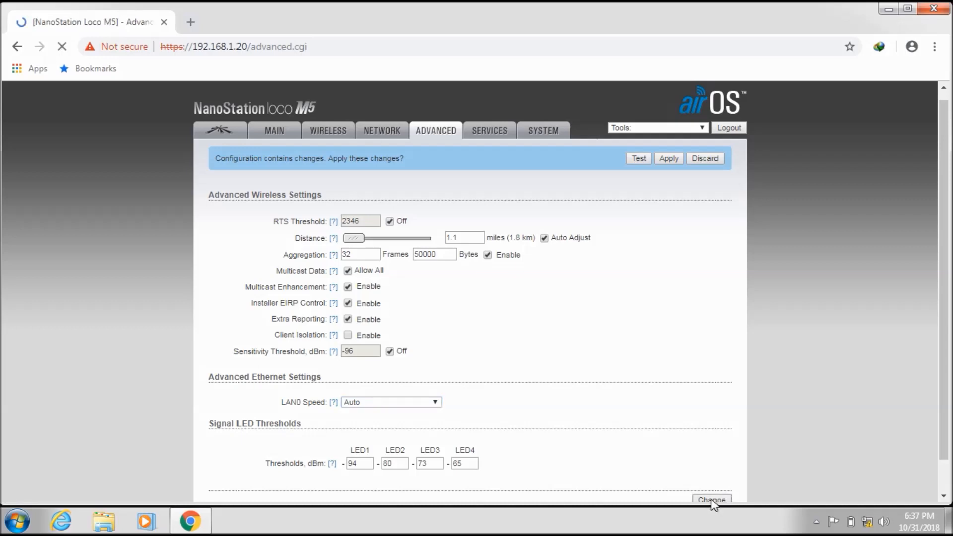
- Review the Services page, including web server ports 443/80 and SSH port 22
click(489, 142)
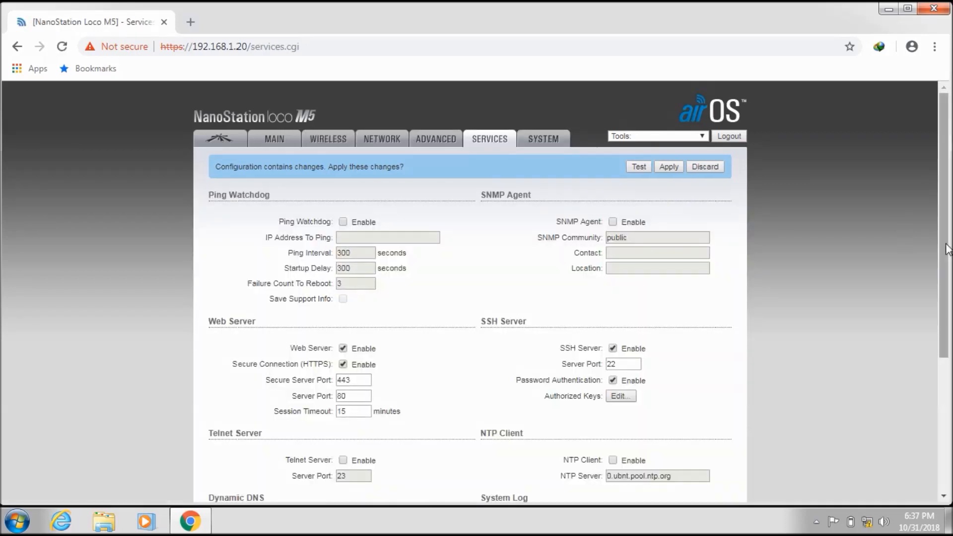
drag(948, 248, 947, 255)
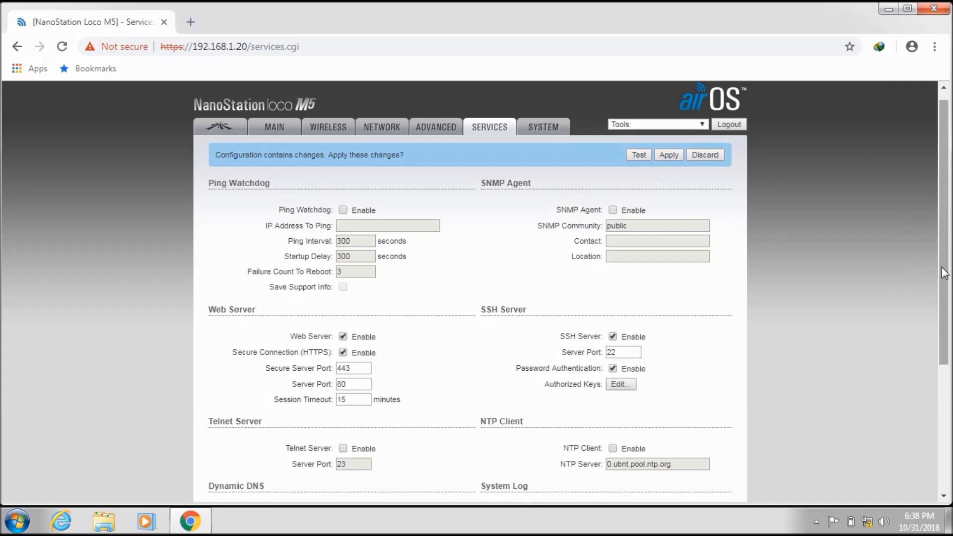
drag(943, 273, 942, 296)
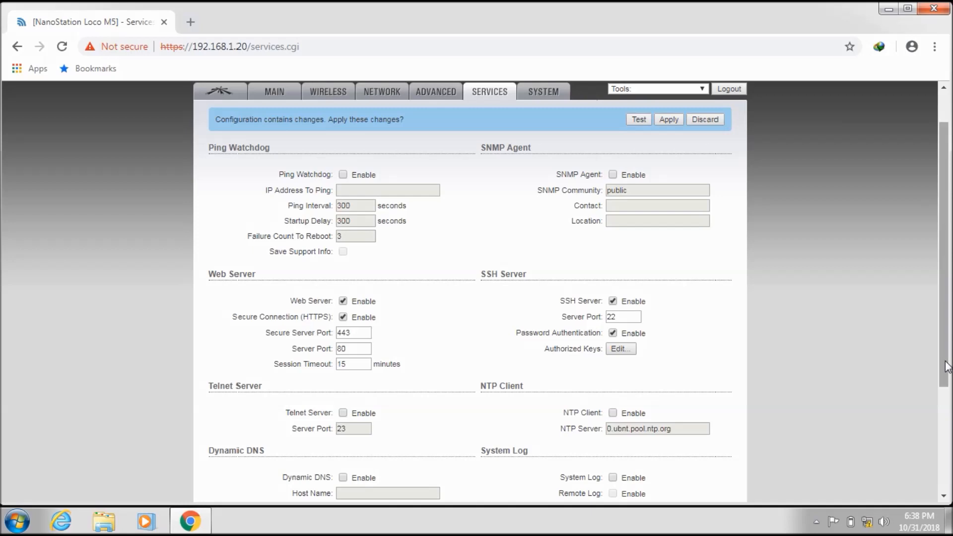
- On the System page, enter the current and new administrator password twice, then submit
click(549, 94)
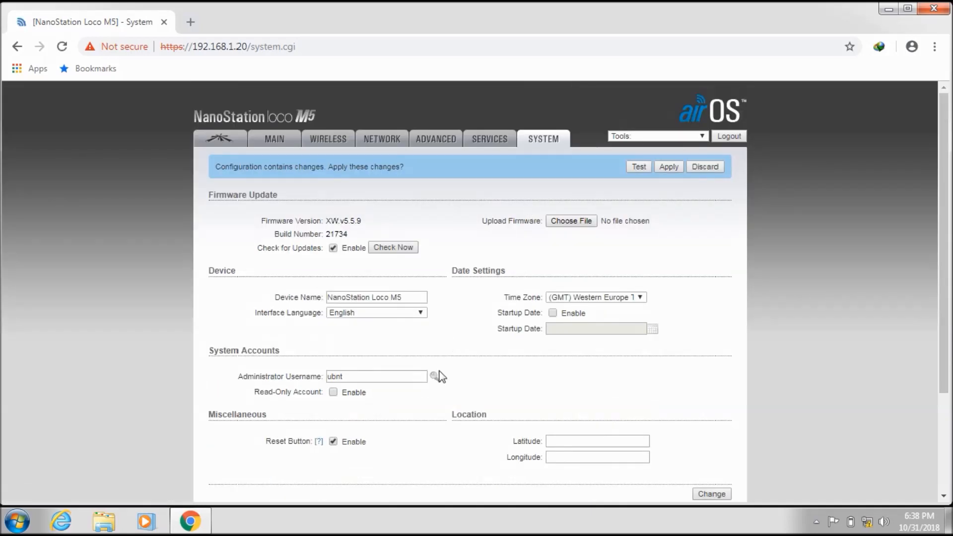
click(434, 376)
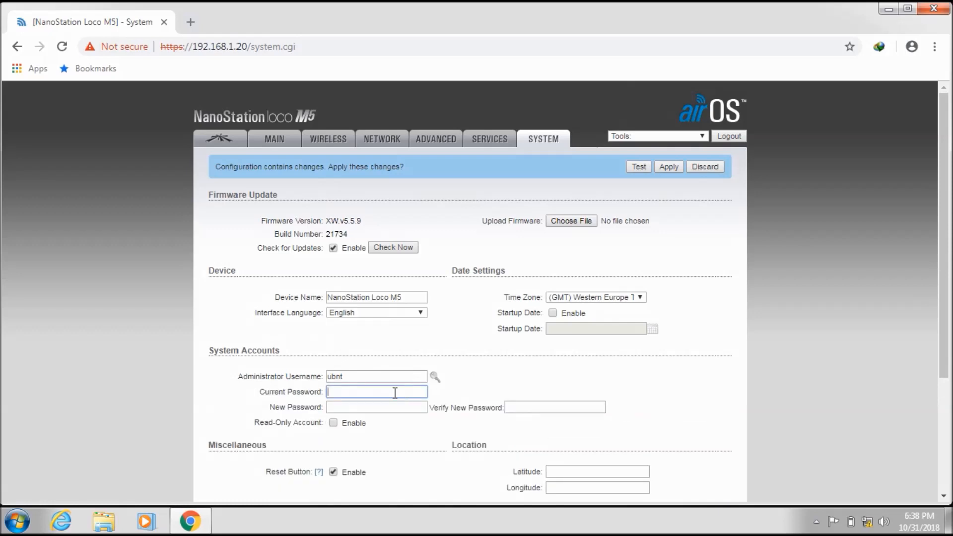
click(390, 408)
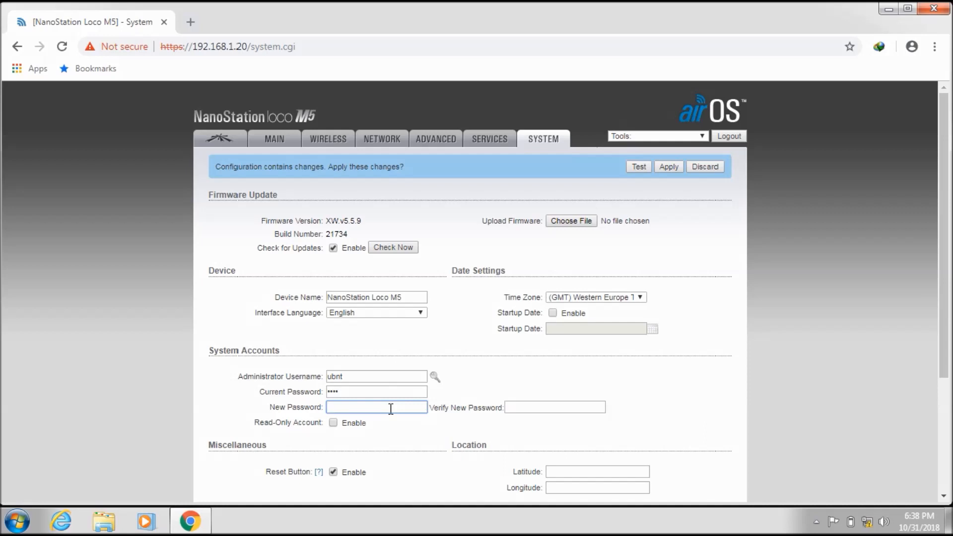
click(530, 406)
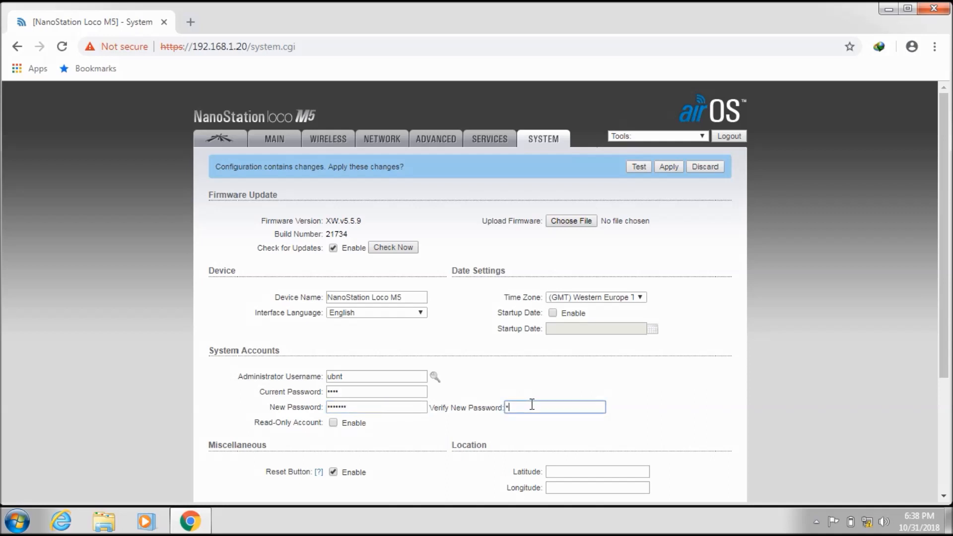
scroll(946, 368, down, 2)
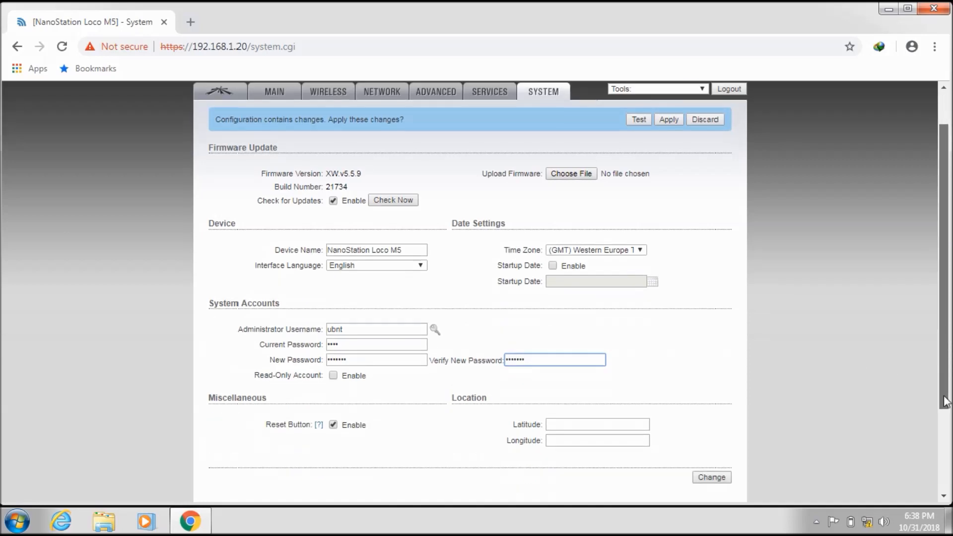
click(718, 421)
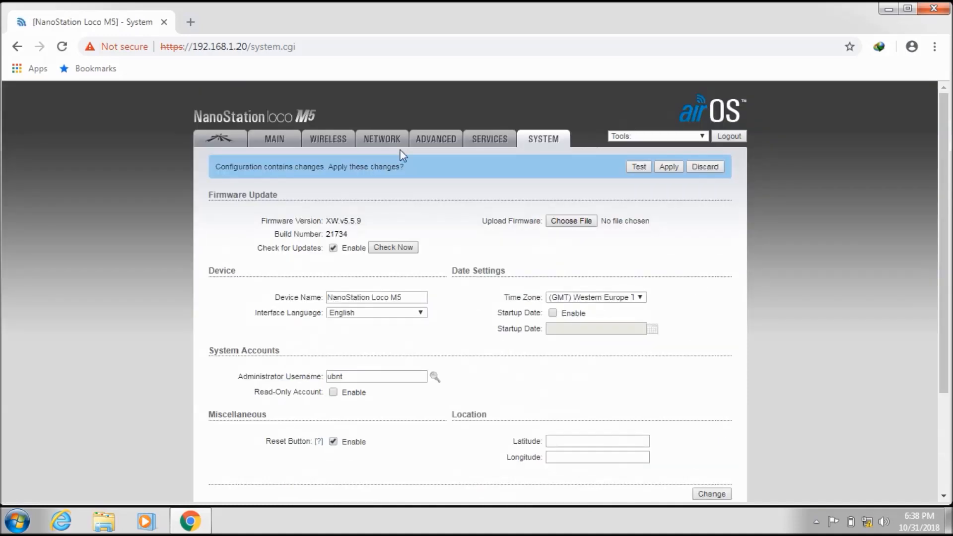
- Check the MAIN status, then apply all pending changes so the unit restarts at 192.168.1.21
click(217, 142)
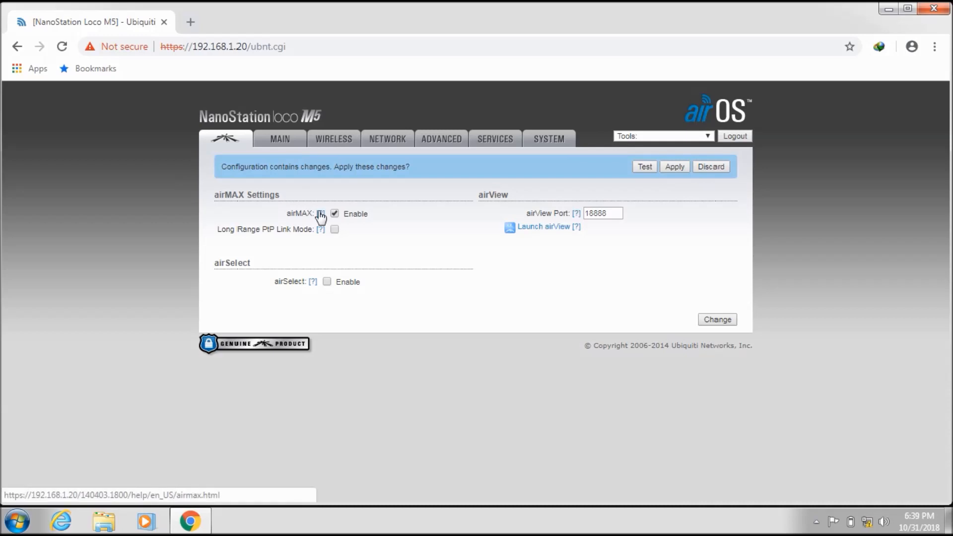
click(285, 138)
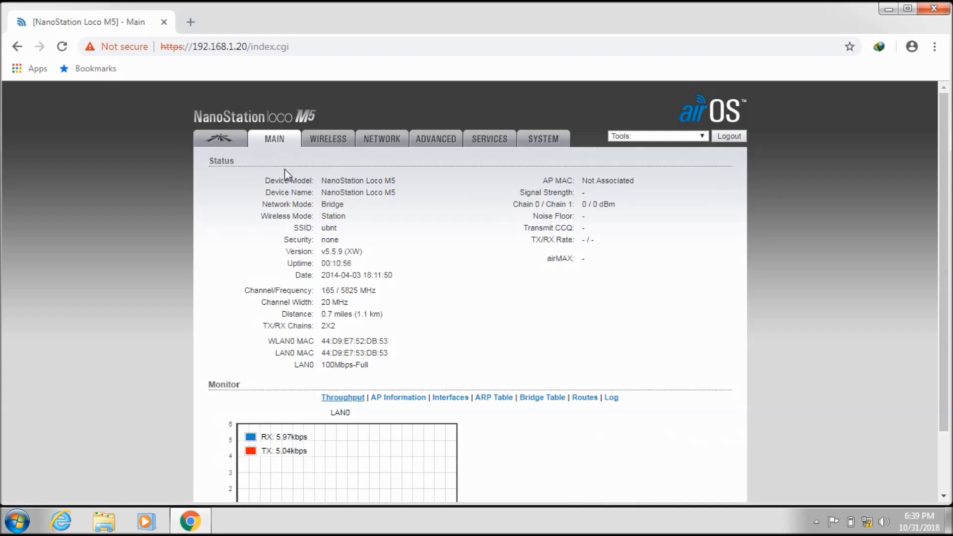
click(232, 144)
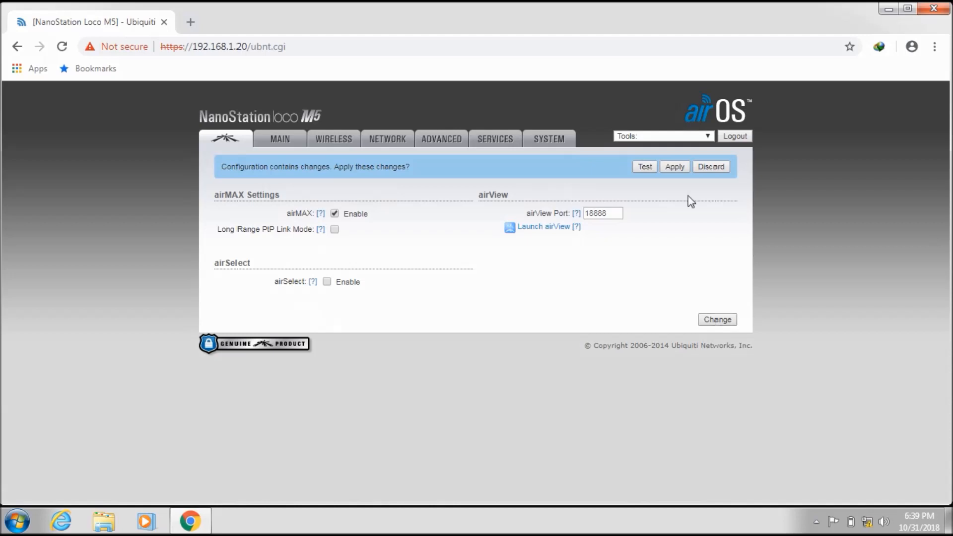
click(675, 166)
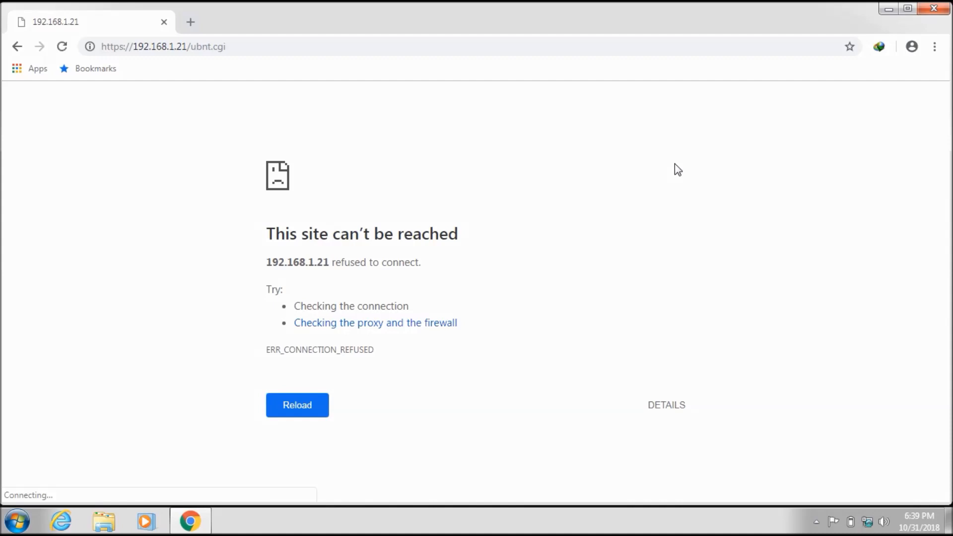
- Reload 192.168.1.21 and proceed past the certificate warning
click(61, 46)
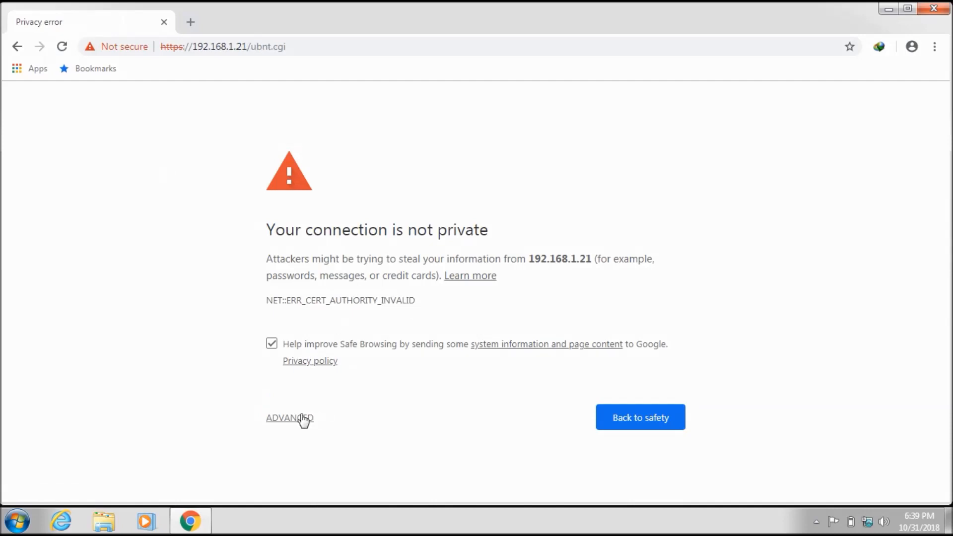
click(304, 418)
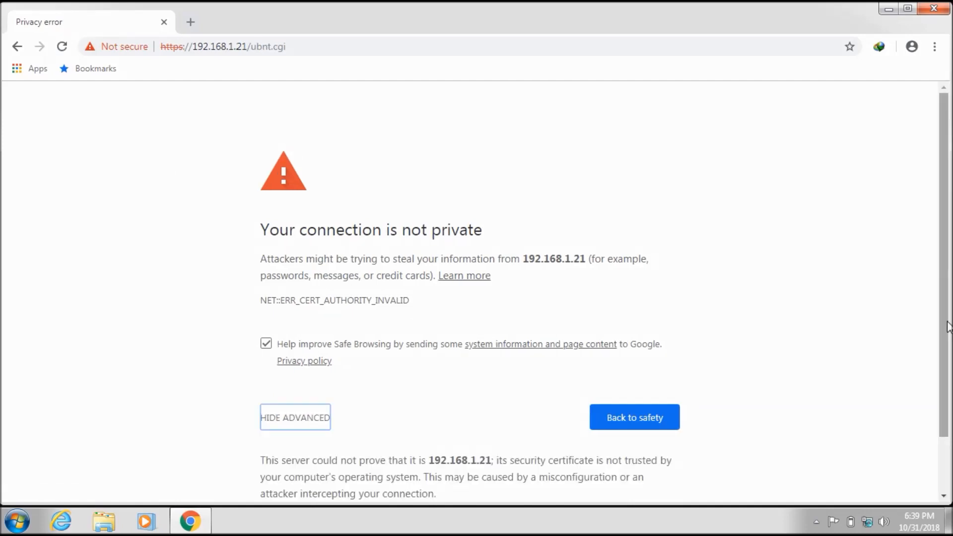
scroll(948, 328, down, 2)
click(321, 462)
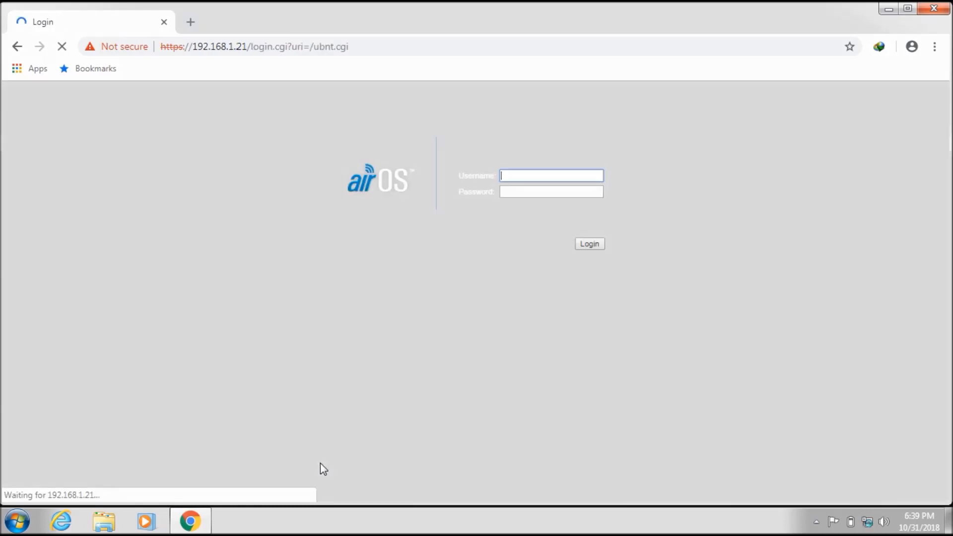
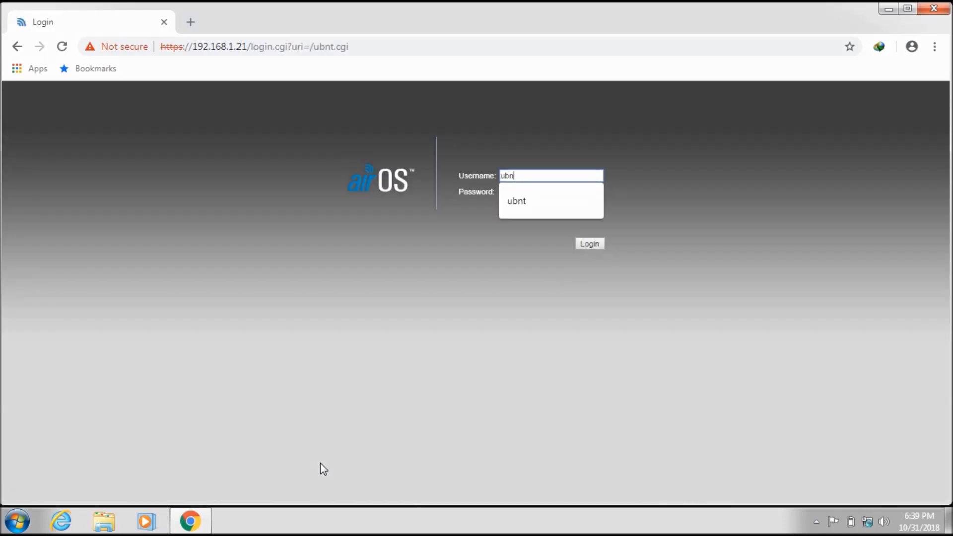
- Log in to airOS with the admin username and password
key(Tab)
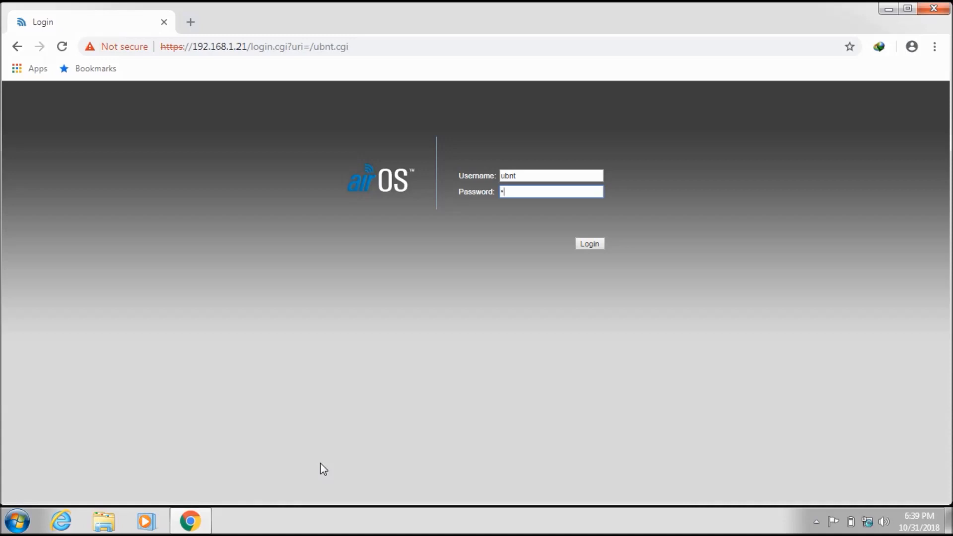
key(Return)
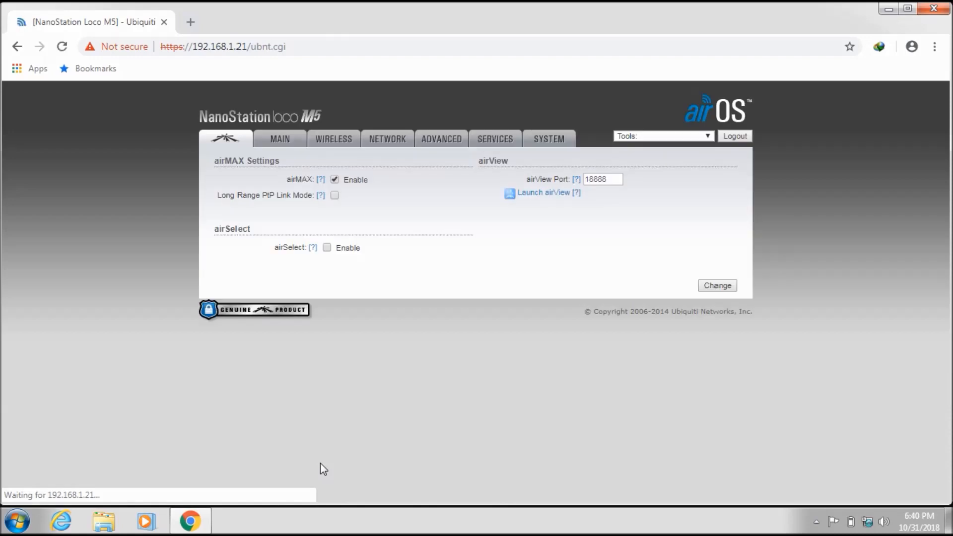
- Confirm Main status shows Access Point WDS with WPA2-AES, then open 192.168.1.20 in a new tab
click(288, 141)
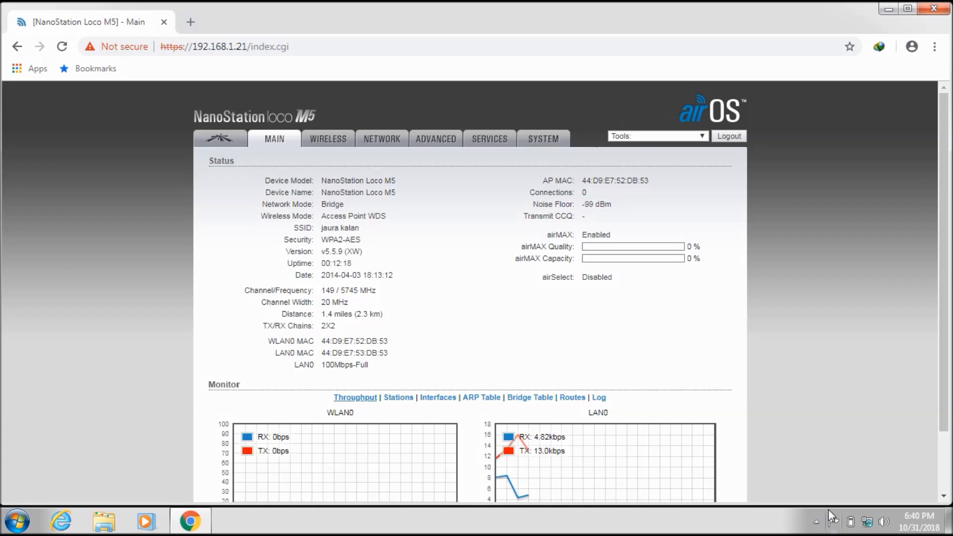
click(815, 511)
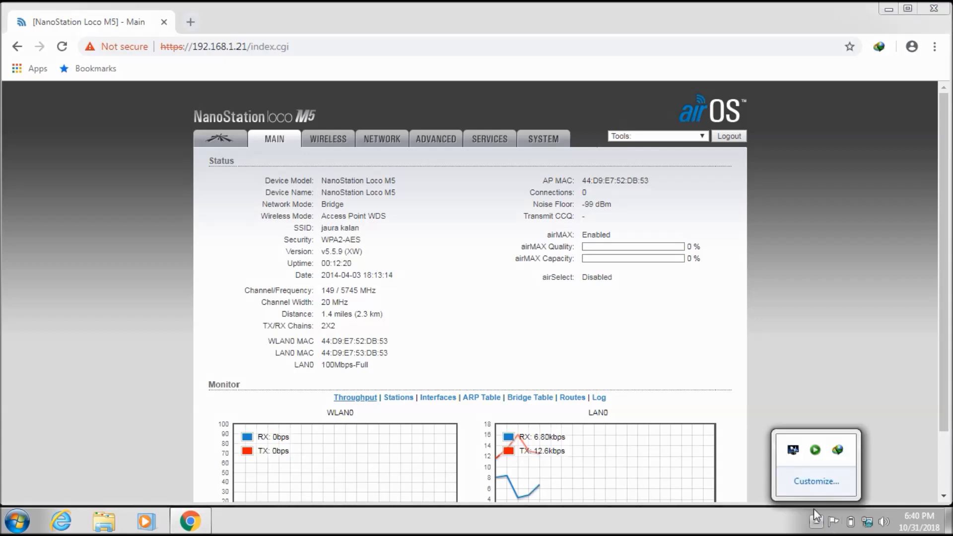
right_click(816, 453)
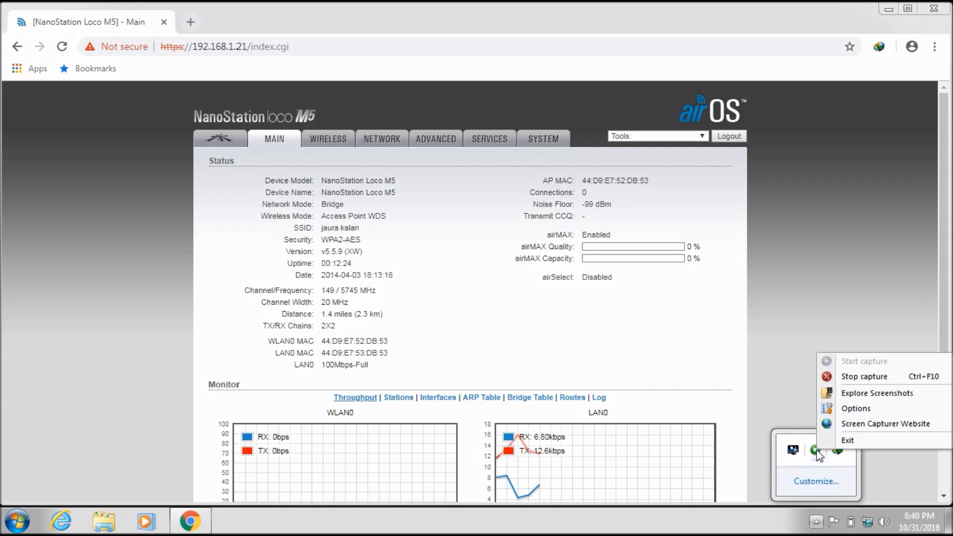
click(835, 376)
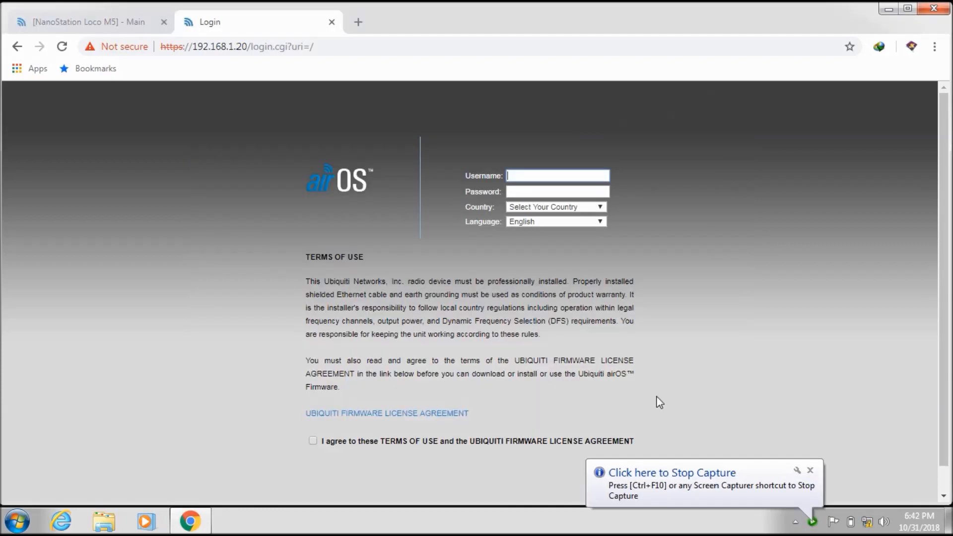
- Enter the username and password on the 192.168.1.20 login page
click(810, 471)
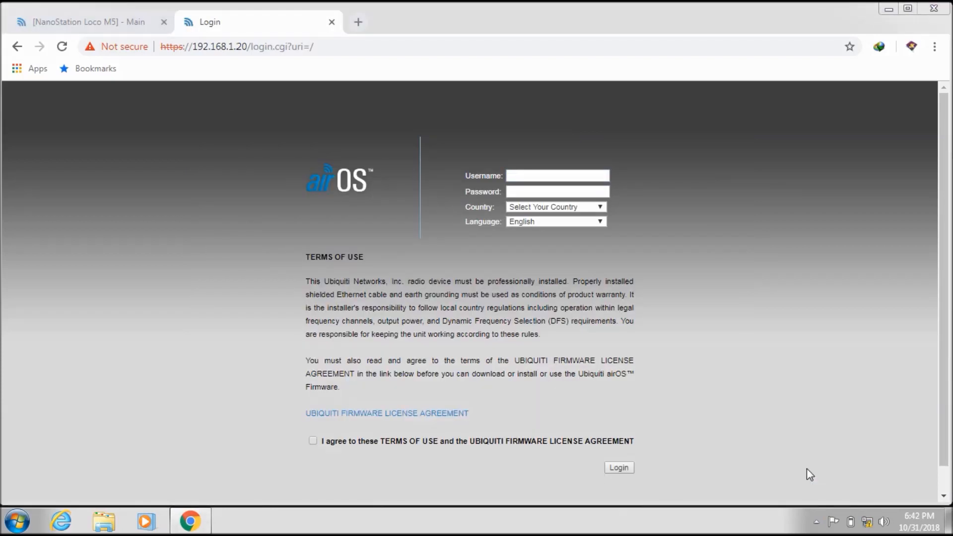
click(545, 175)
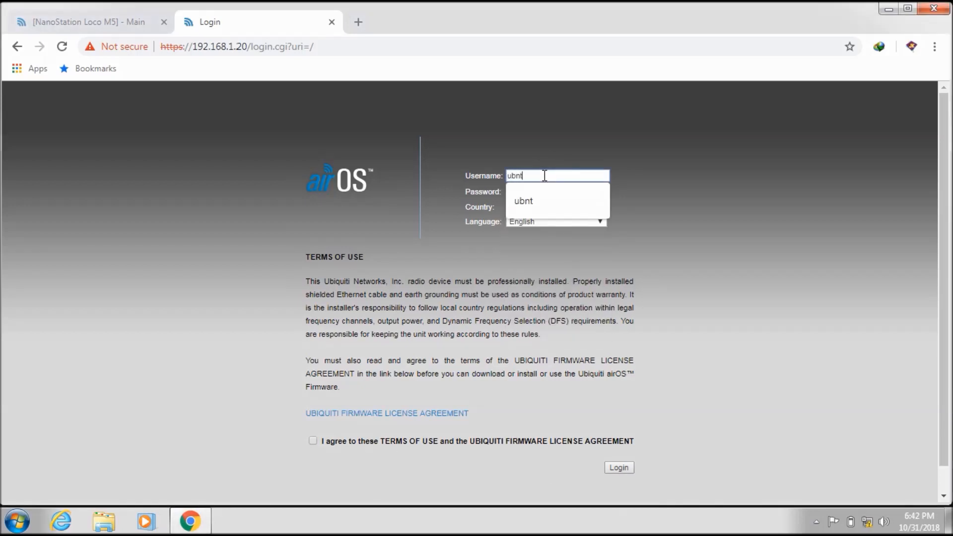
click(539, 206)
click(534, 191)
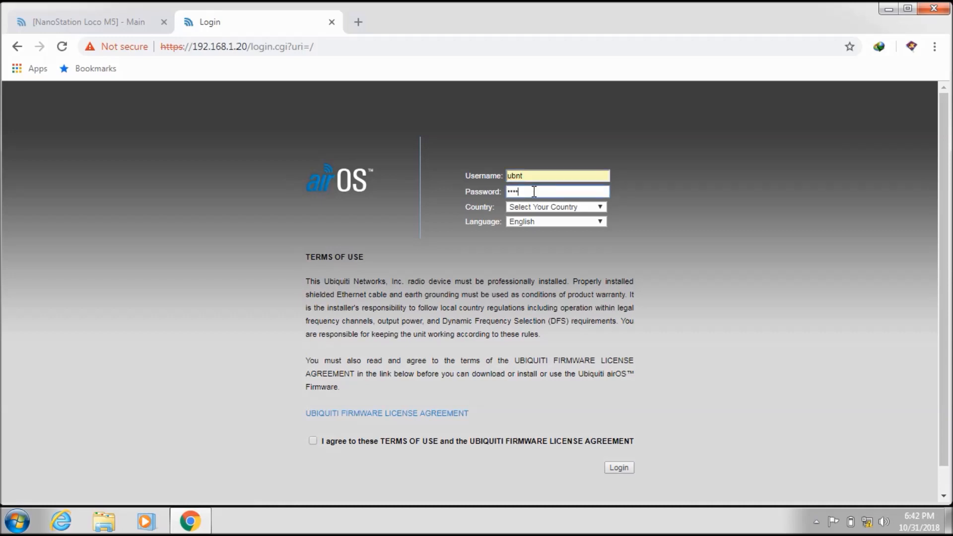
- Accept the terms of use, choose Pakistan as the country, and log in
click(317, 442)
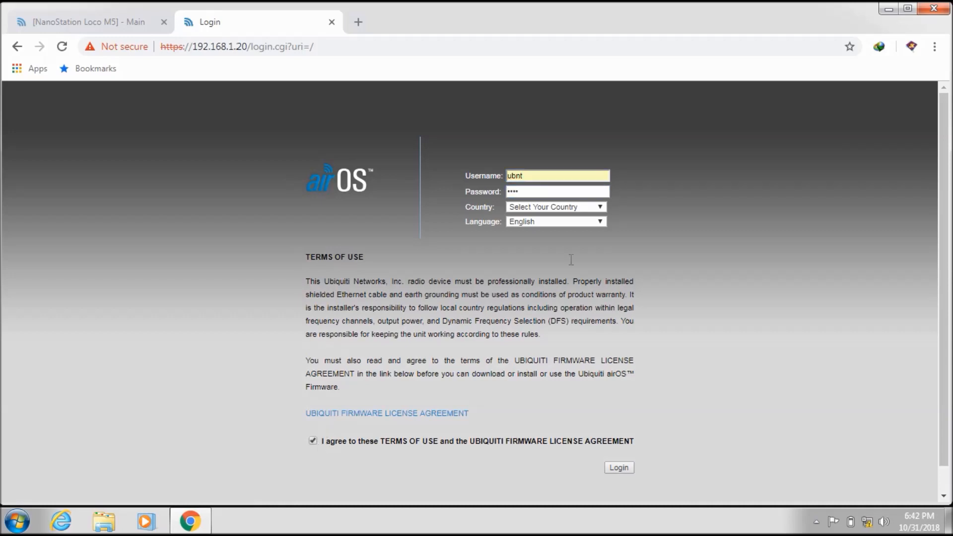
click(601, 210)
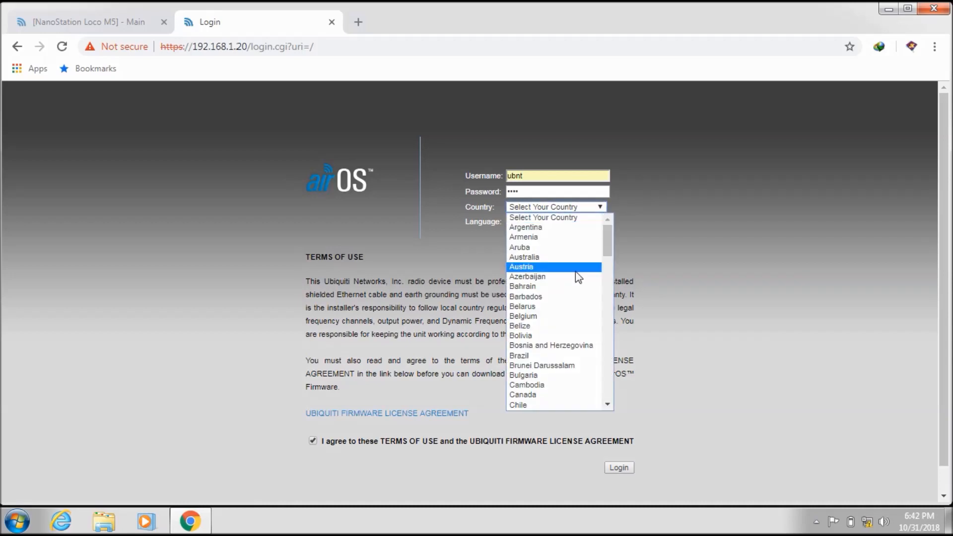
key(p)
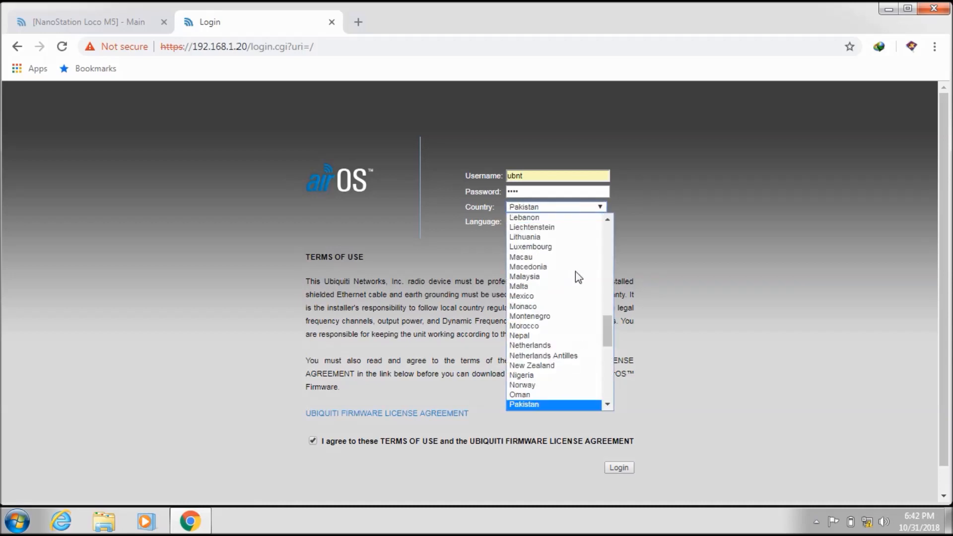
click(516, 404)
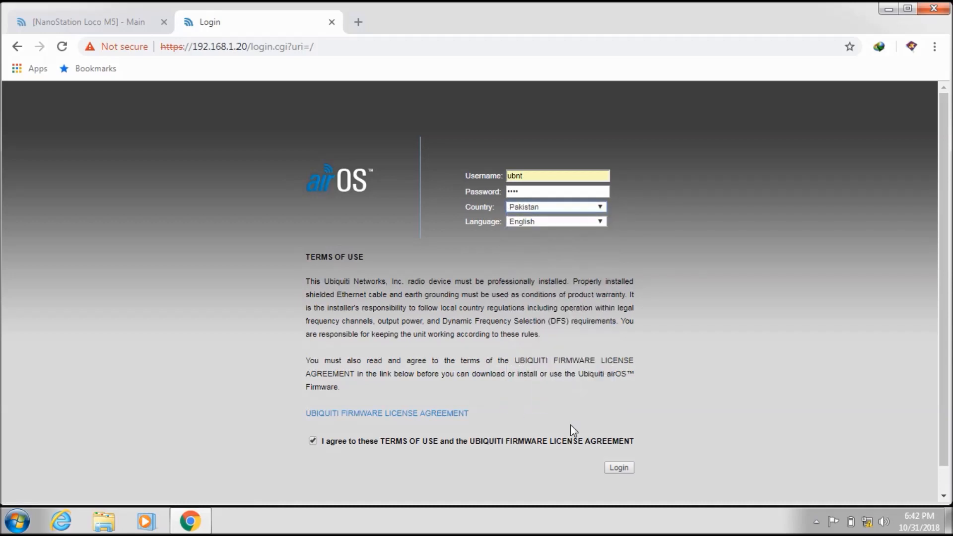
click(611, 468)
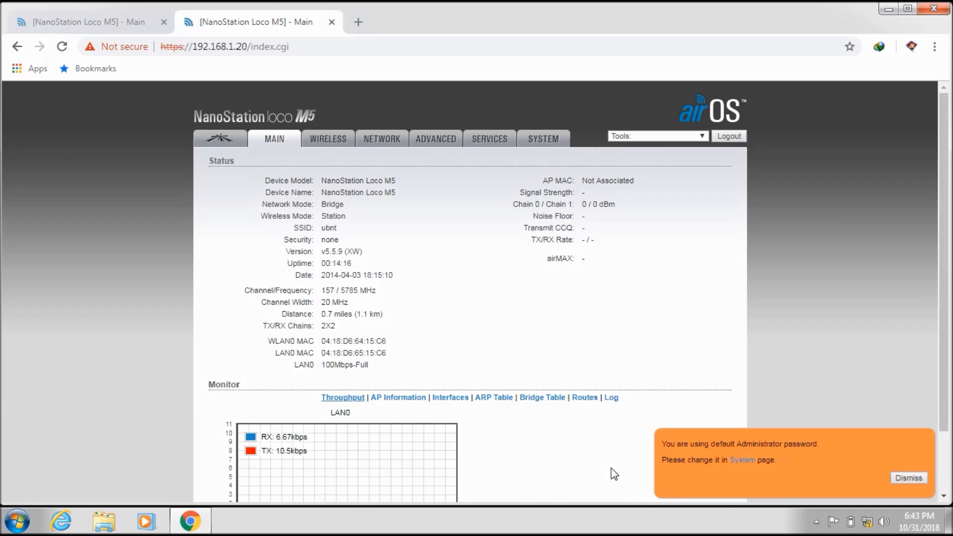
- Dismiss the default-password notice and go to the Wireless settings page
click(908, 480)
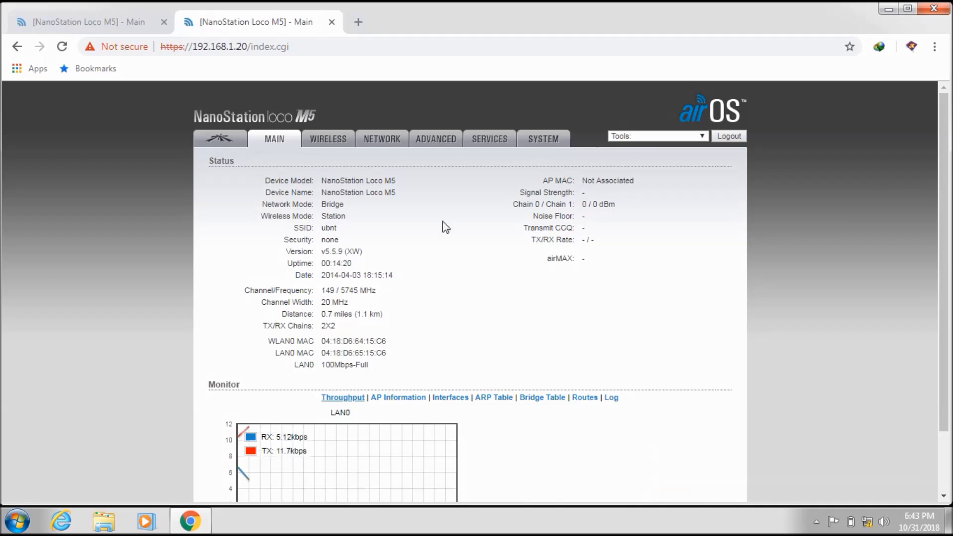
click(331, 140)
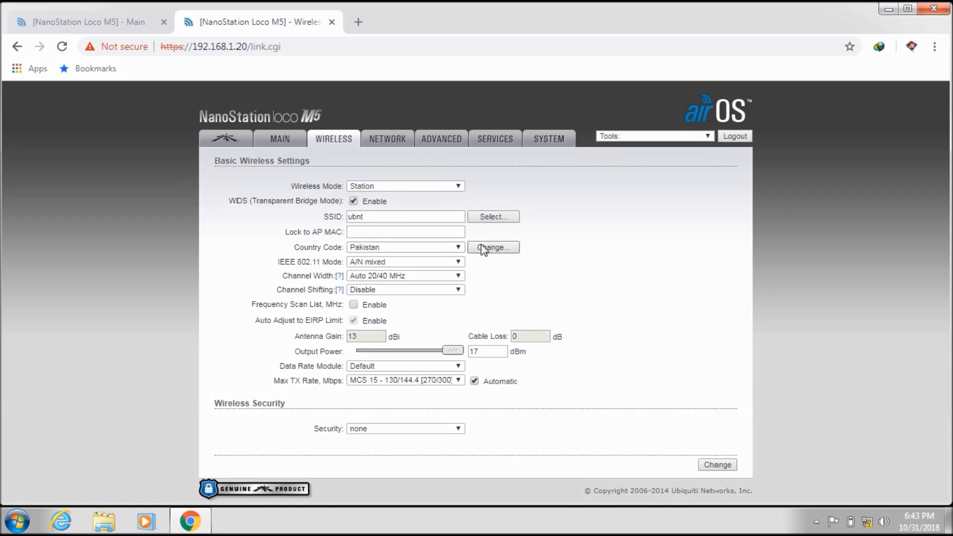
- Run a Site Survey, select the jaura kalan access point, and lock to its MAC
click(480, 217)
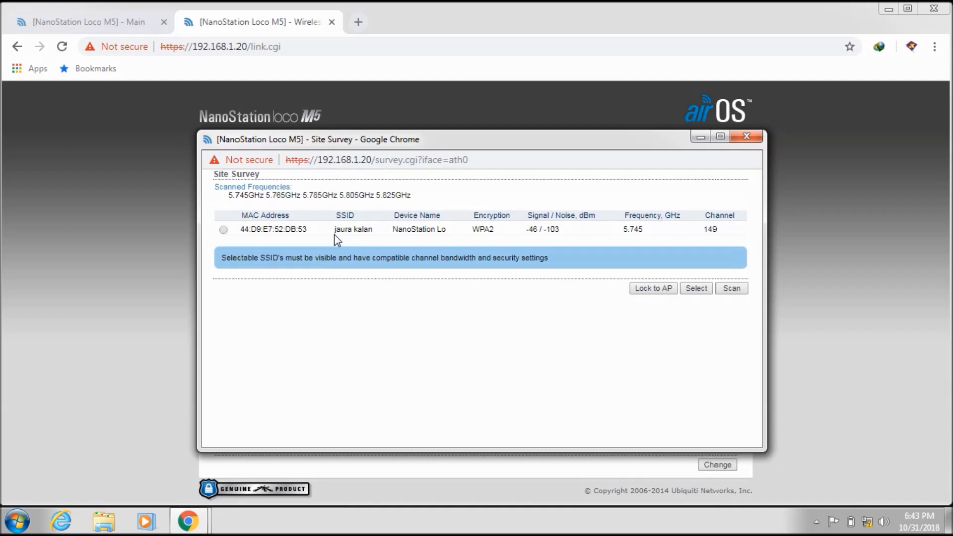
click(223, 230)
click(667, 289)
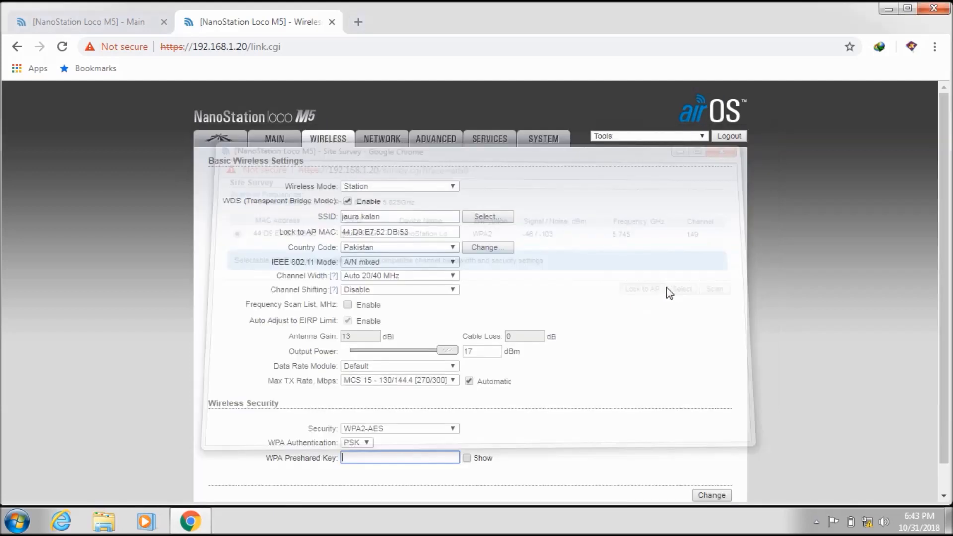
- Lower output power to 9 dBm and keep WPA2-AES as the security type
drag(382, 216, 342, 222)
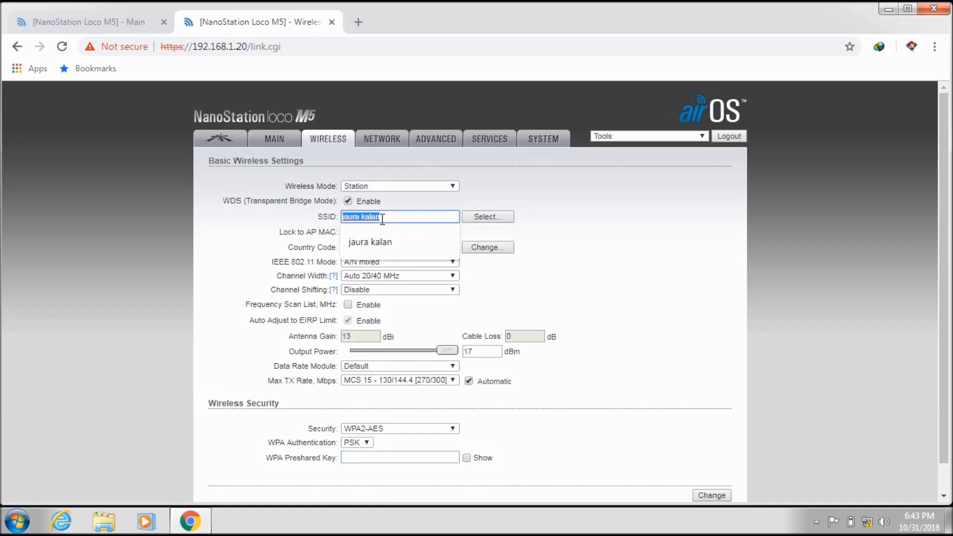
click(572, 301)
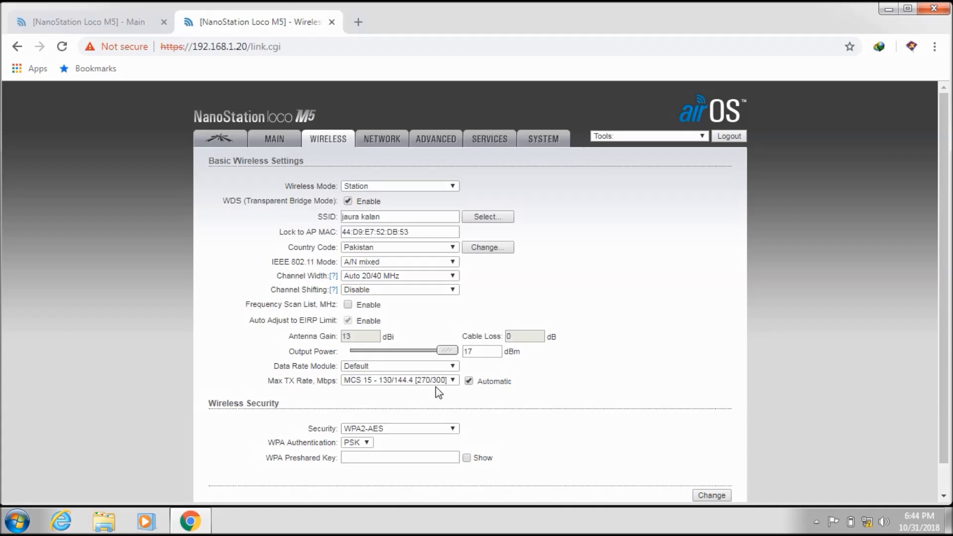
drag(446, 352, 387, 355)
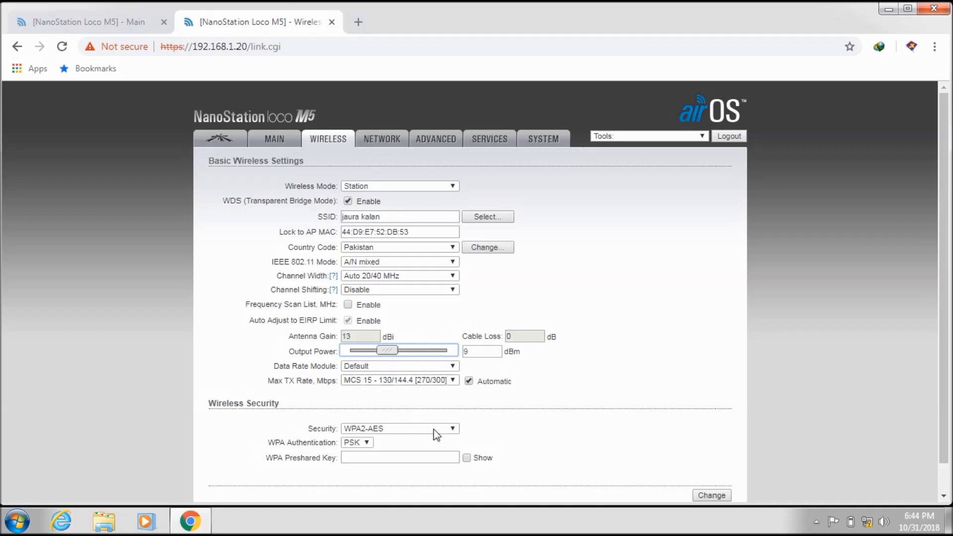
click(450, 429)
click(448, 430)
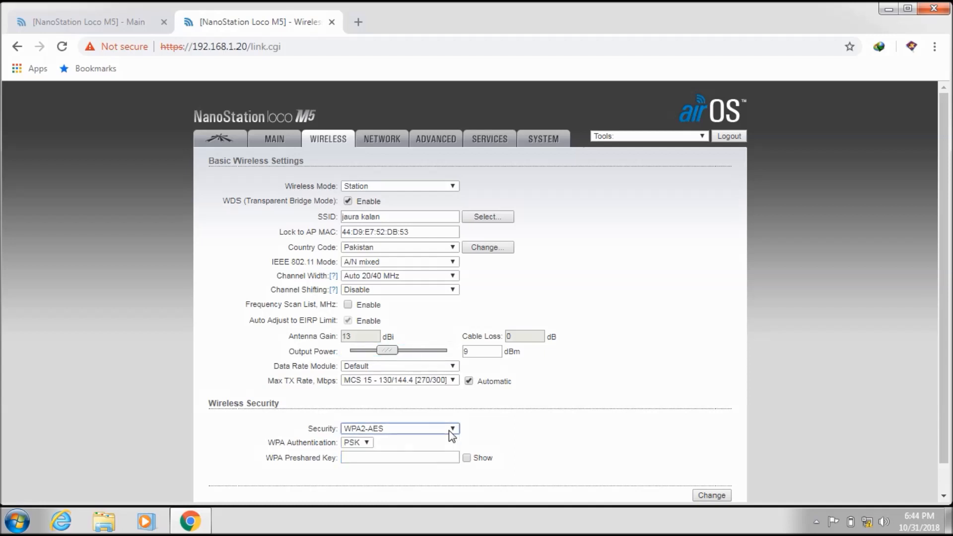
click(434, 457)
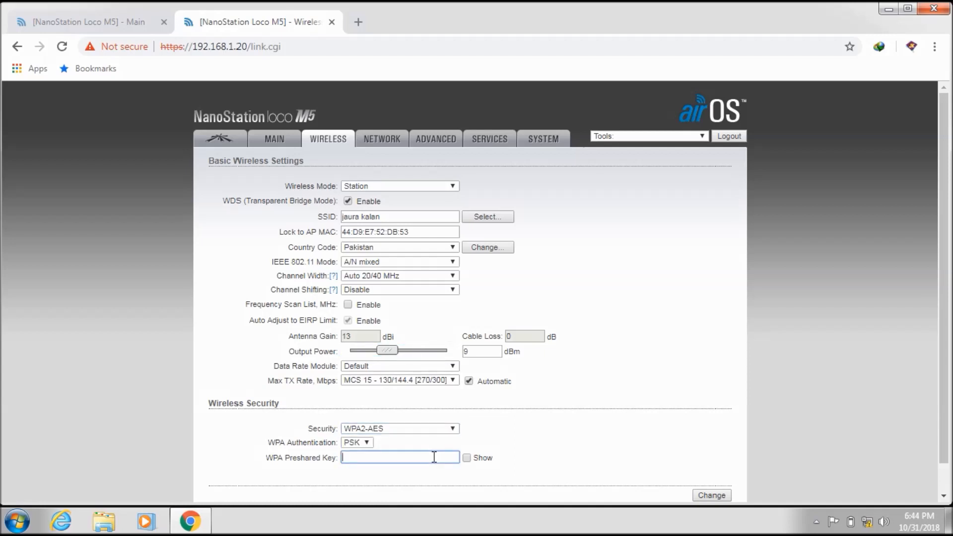
- Set channel width to 20 MHz, confirm 9 dBm power, enter the WPA preshared key, and save
click(453, 278)
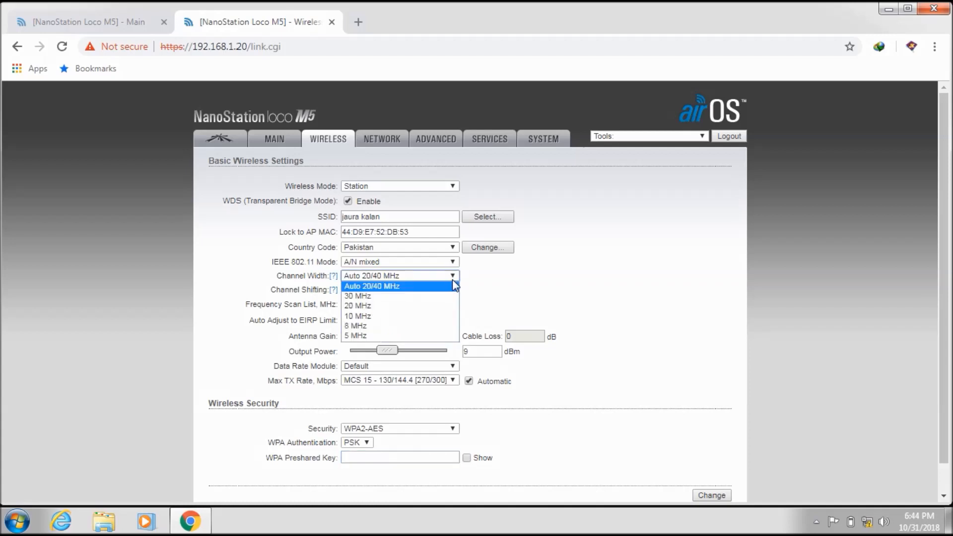
click(431, 305)
drag(445, 350, 382, 352)
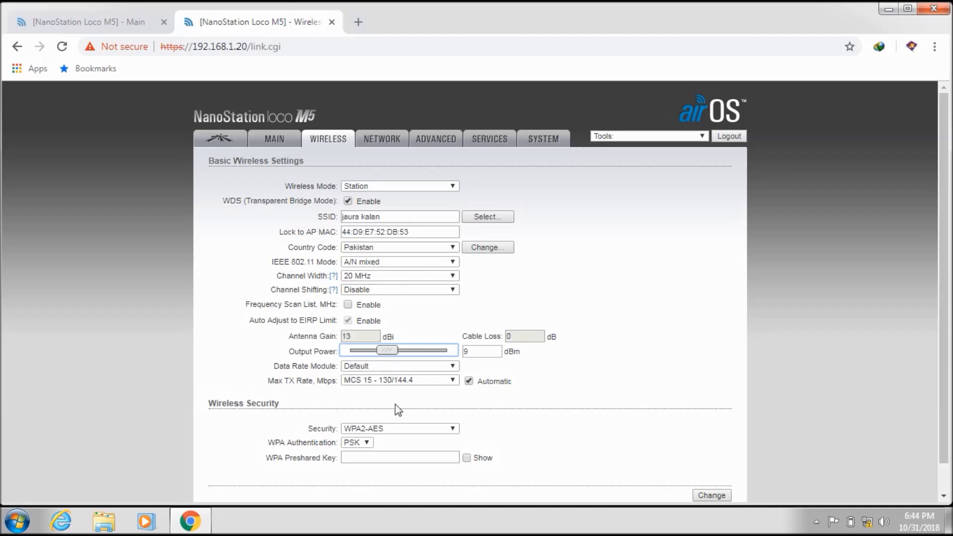
click(372, 457)
text(••••••••)
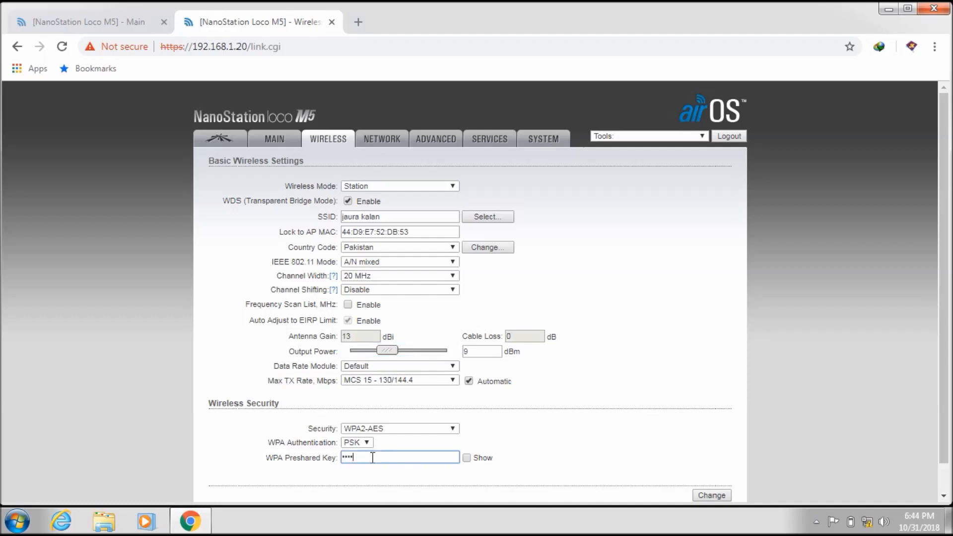
text(••)
click(705, 495)
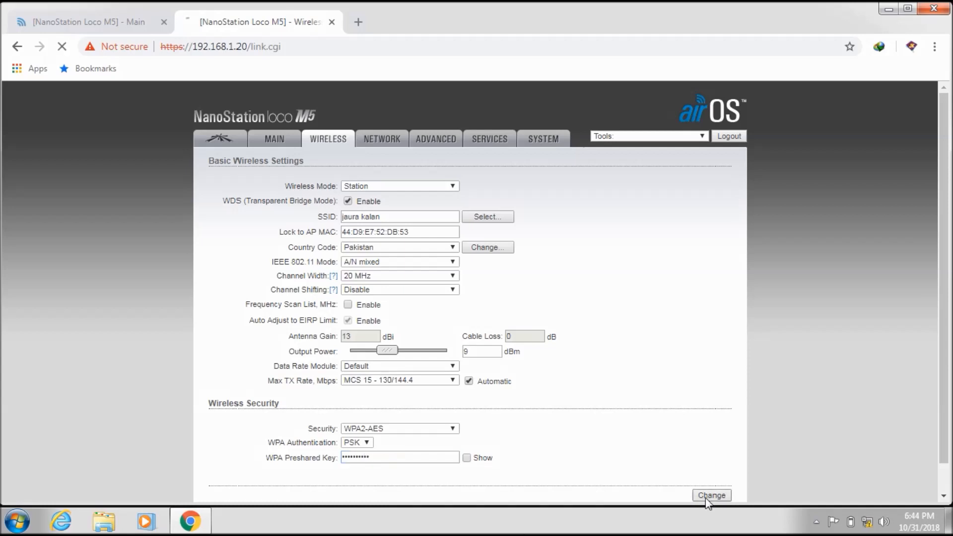
- Change the station's management IP address to 192.168.1.22
click(381, 146)
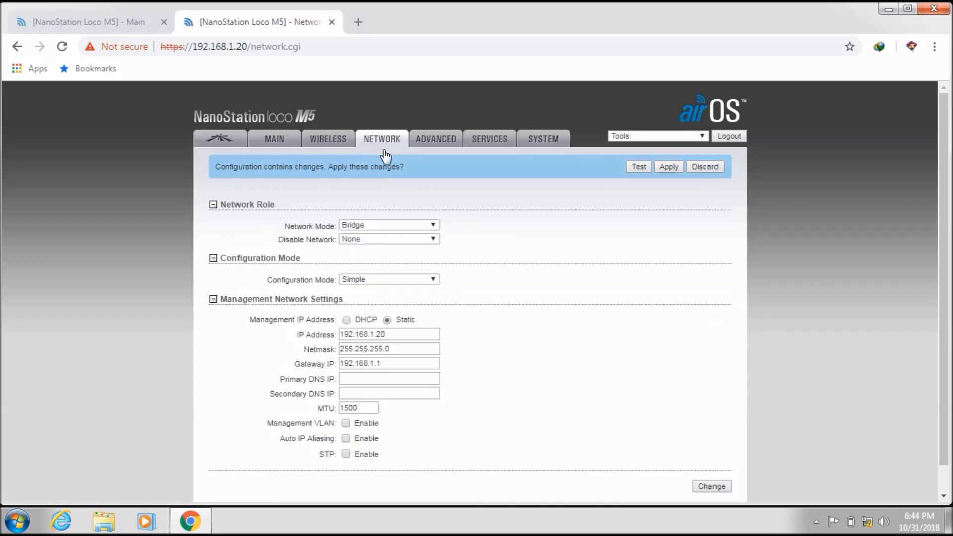
click(393, 330)
key(BackSpace)
text(22)
key(BackSpace)
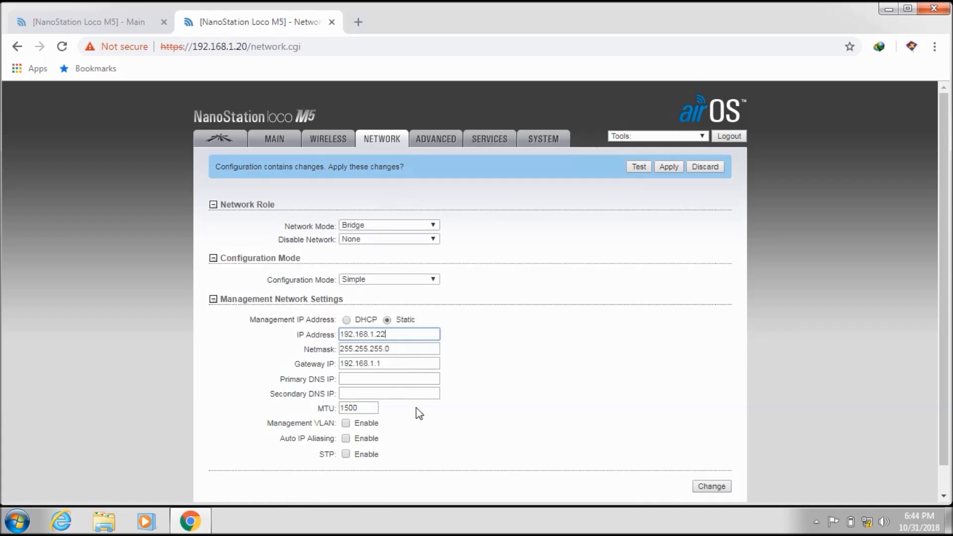
- Set DNS servers 8.8.8.8 and 8.8.4.4, enable Auto IP Aliasing, and save
click(389, 378)
click(385, 403)
click(398, 393)
click(387, 420)
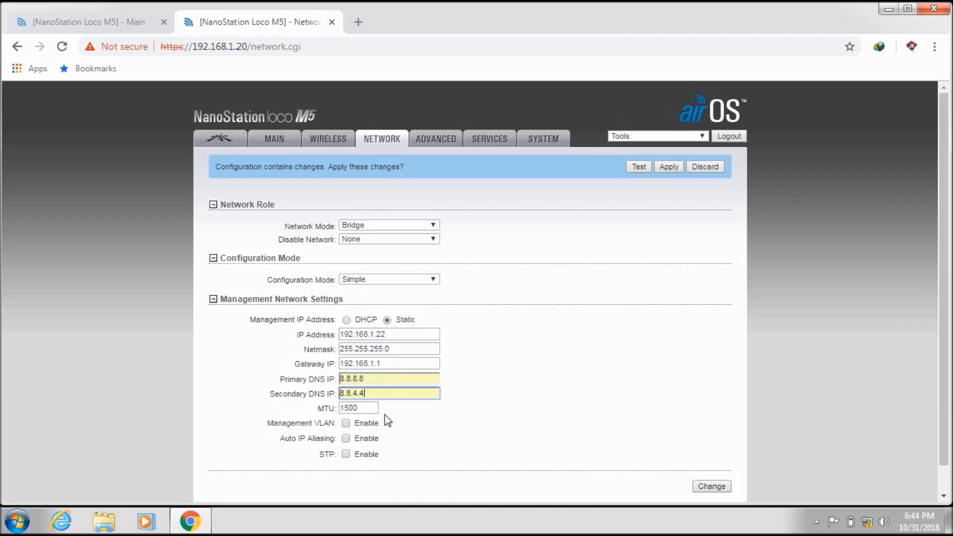
click(345, 439)
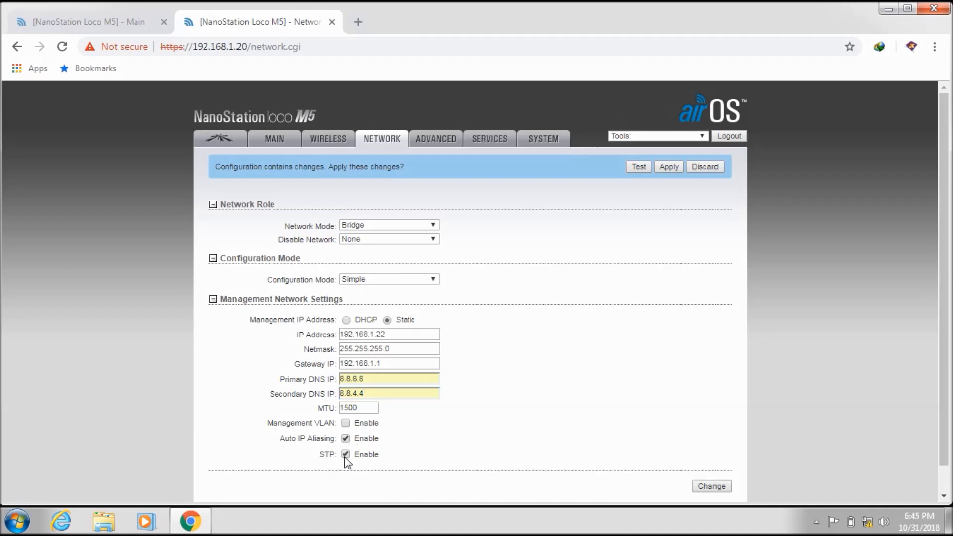
click(698, 486)
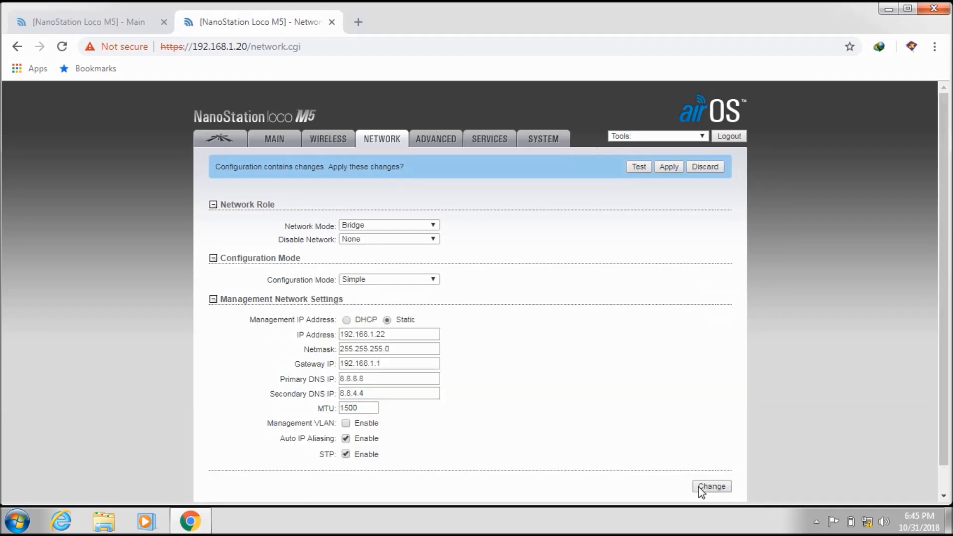
- Enable Installer EIRP Control and Extra Reporting in Advanced settings, save, then go to System
click(444, 148)
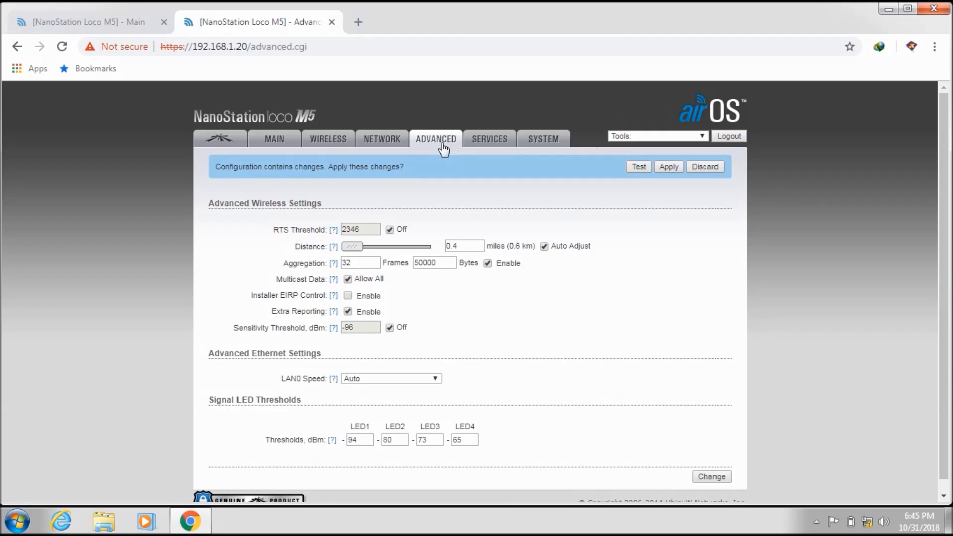
click(349, 296)
click(347, 311)
click(707, 477)
click(493, 141)
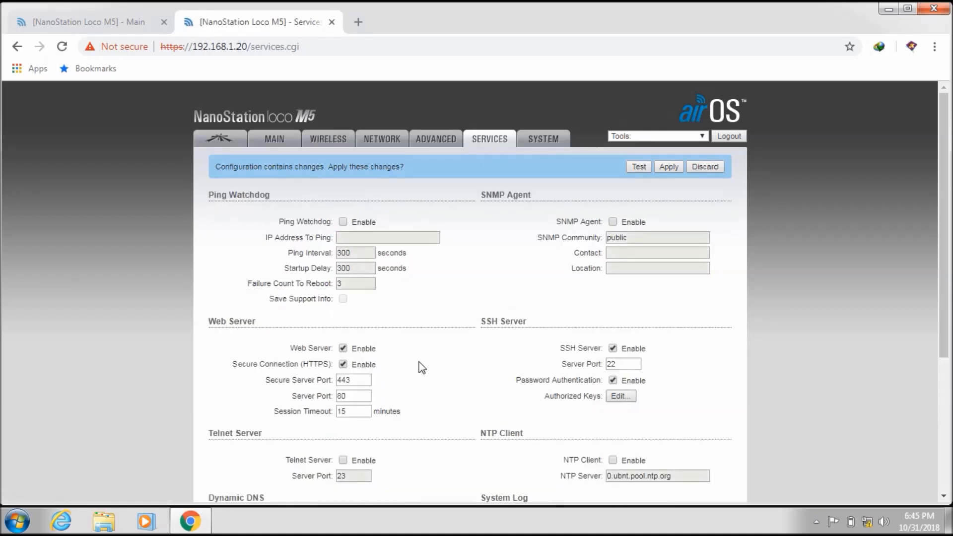
click(547, 144)
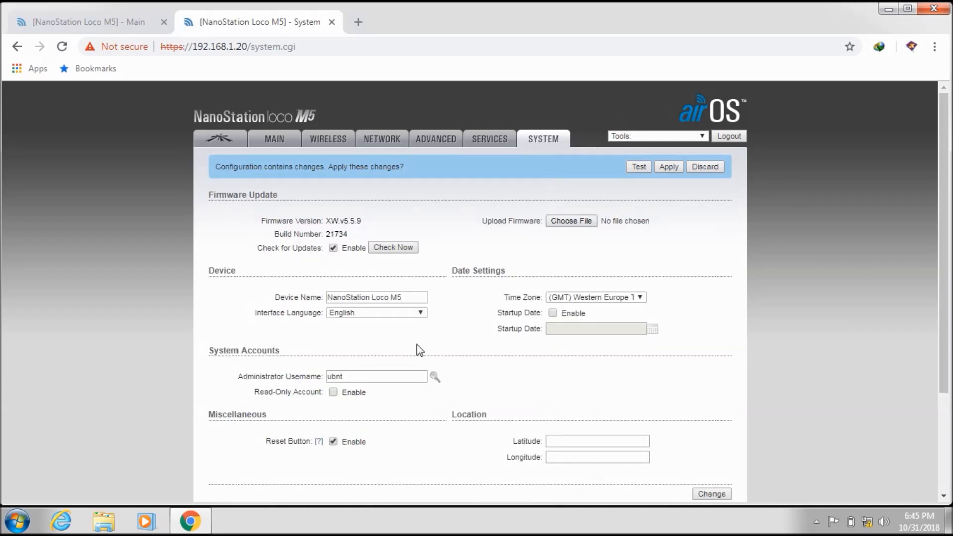
- Replace the current administrator password with a new one, verify it, and save
click(435, 377)
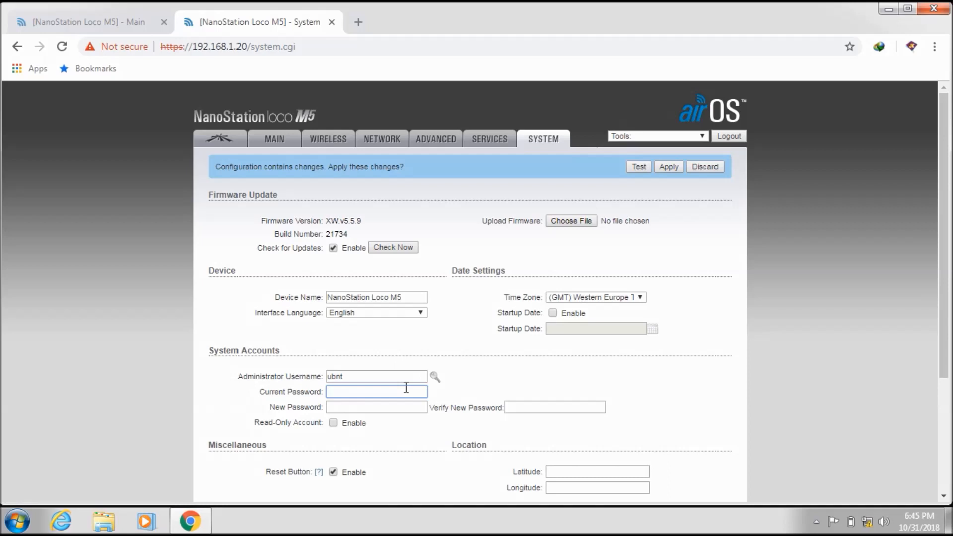
key(Tab)
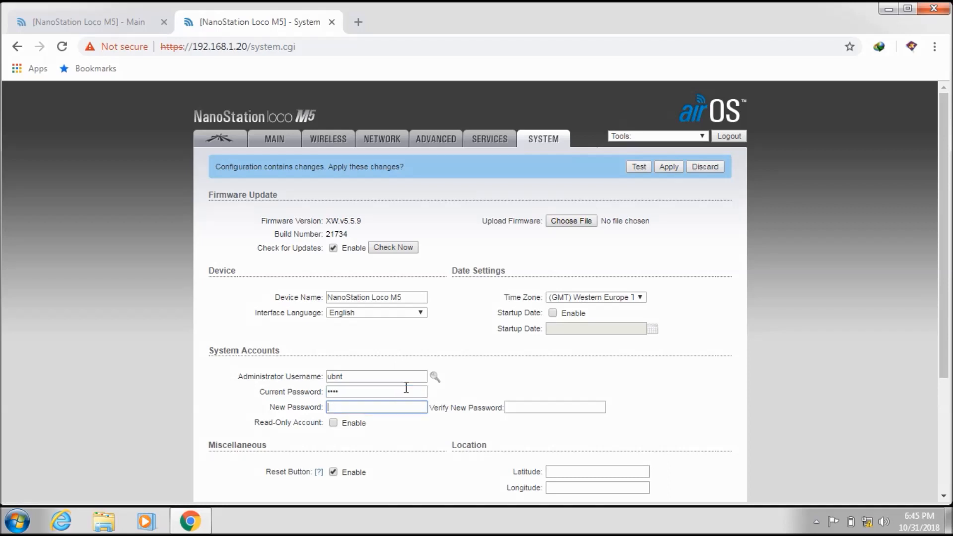
click(516, 407)
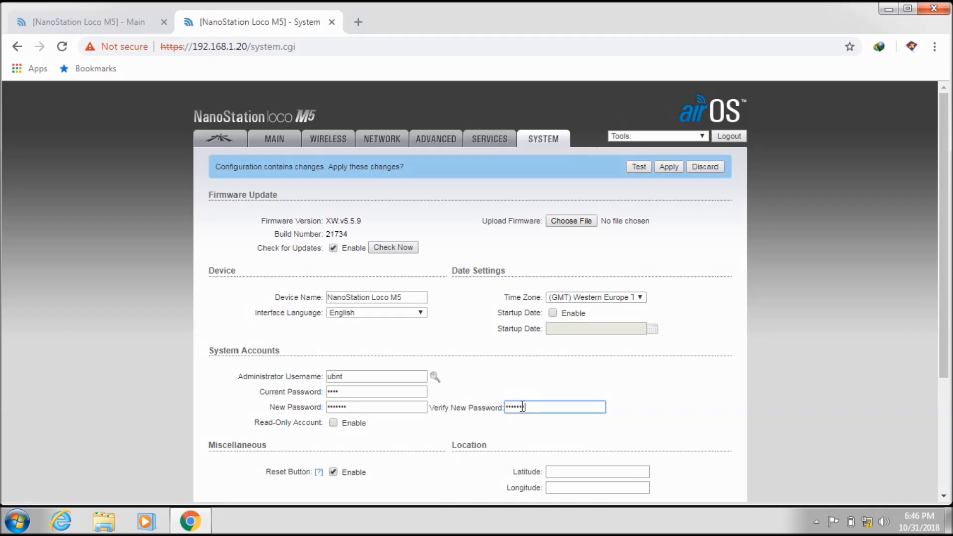
scroll(938, 390, down, 1)
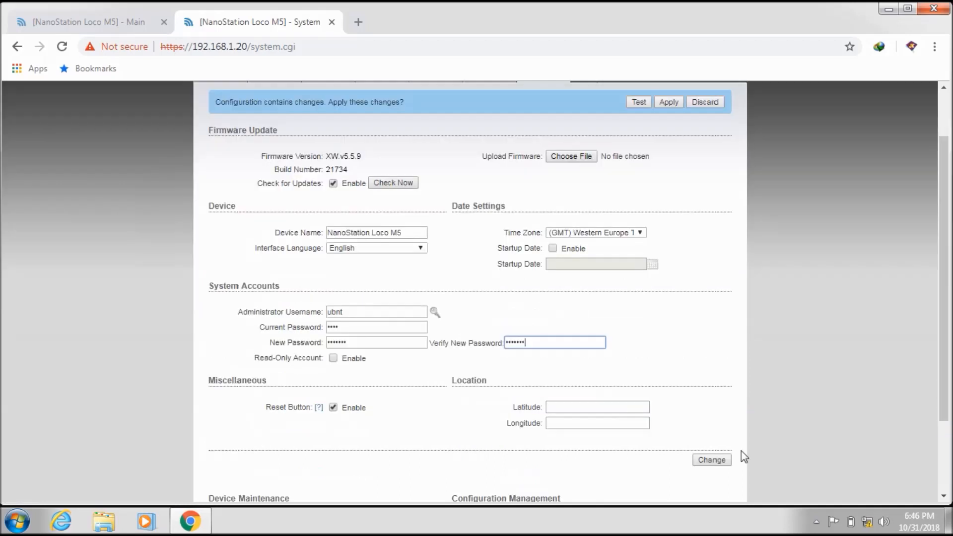
click(714, 462)
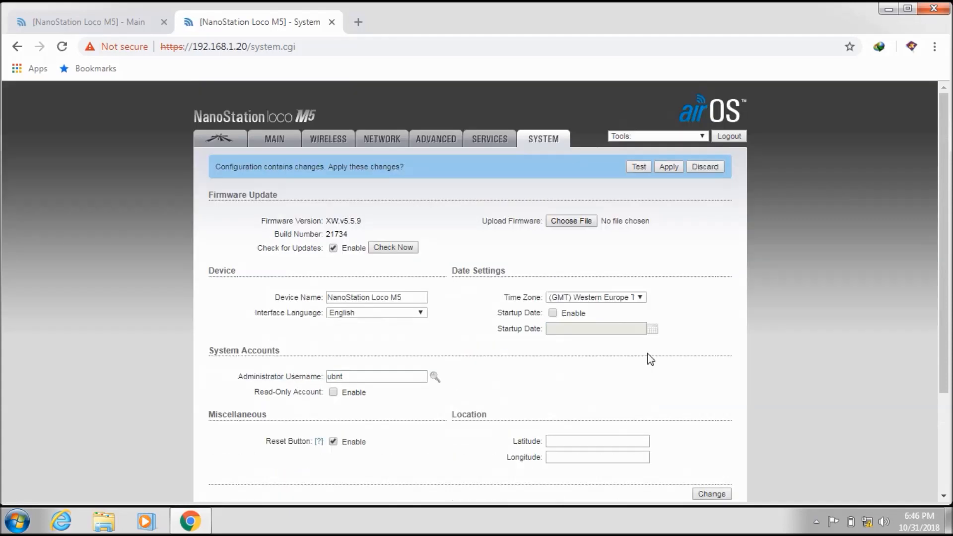
click(227, 143)
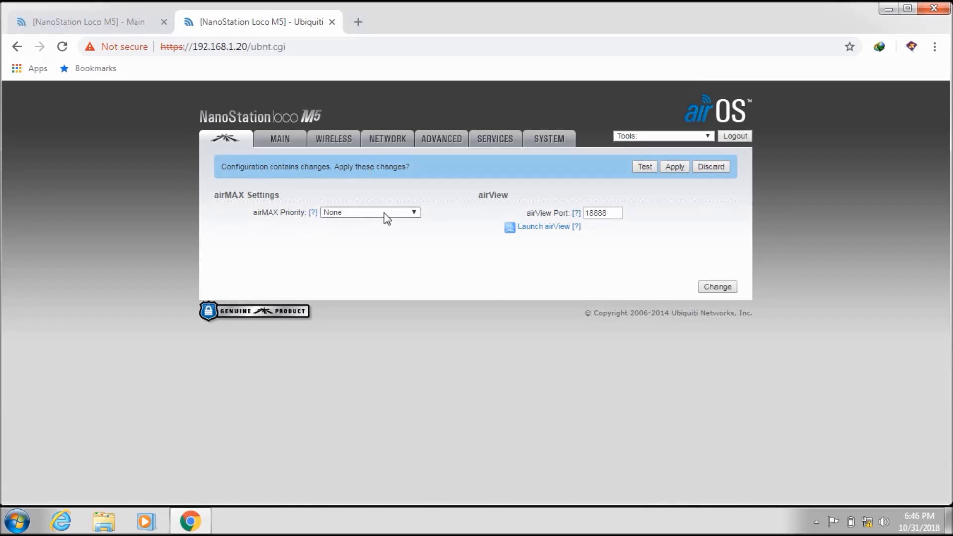
- Leave airMAX Priority at None and apply the pending changes, including the new IP 192.168.1.22
click(395, 217)
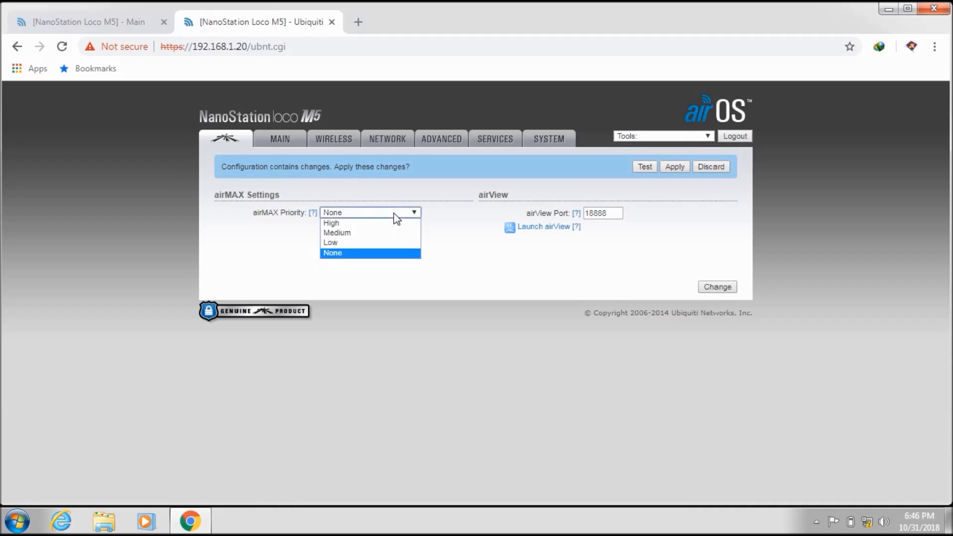
click(360, 254)
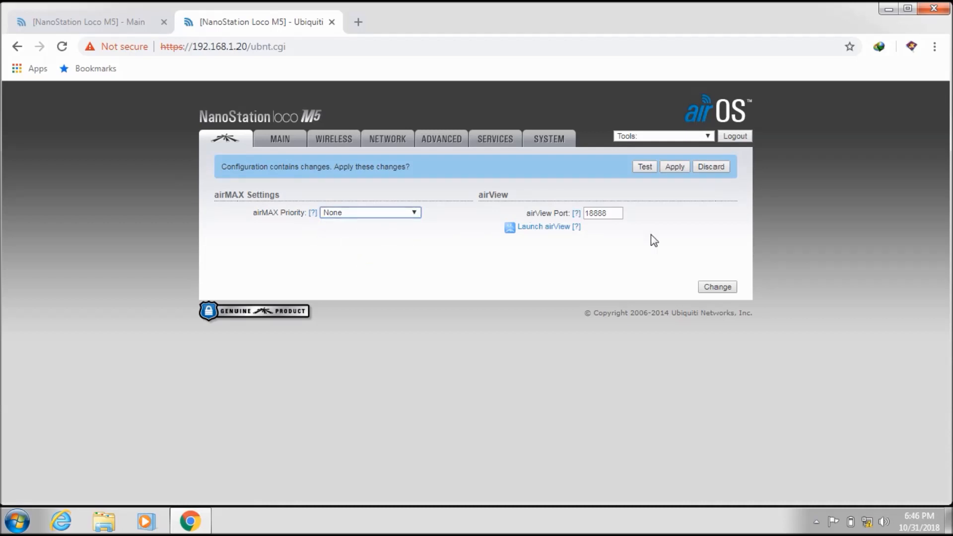
click(675, 169)
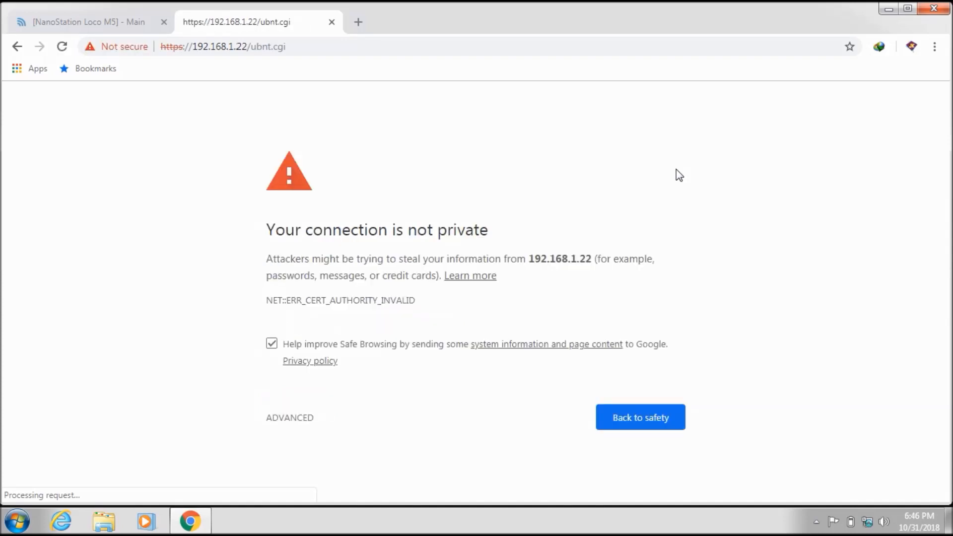
- Bypass Chrome's privacy warning and proceed to the unsafe 192.168.1.22 page
click(298, 421)
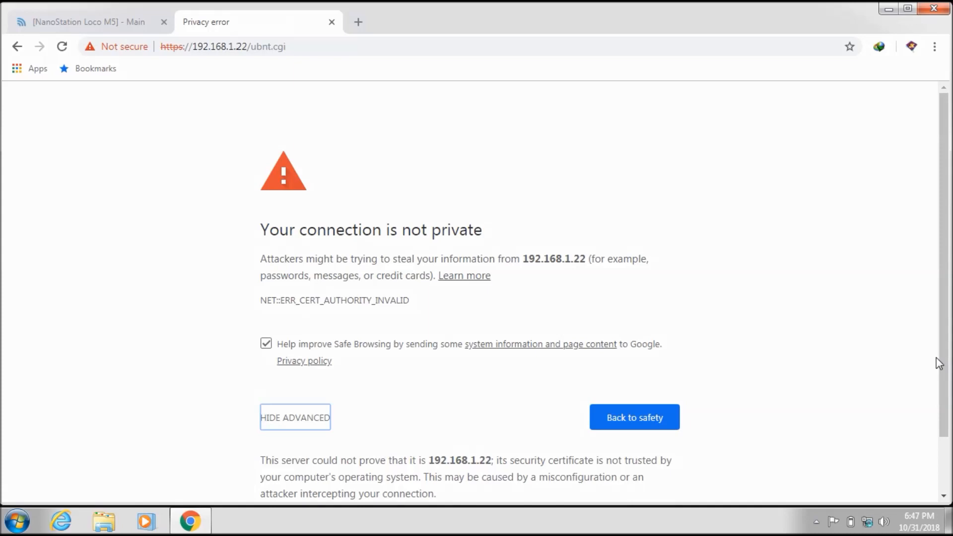
drag(936, 360, 934, 451)
click(372, 460)
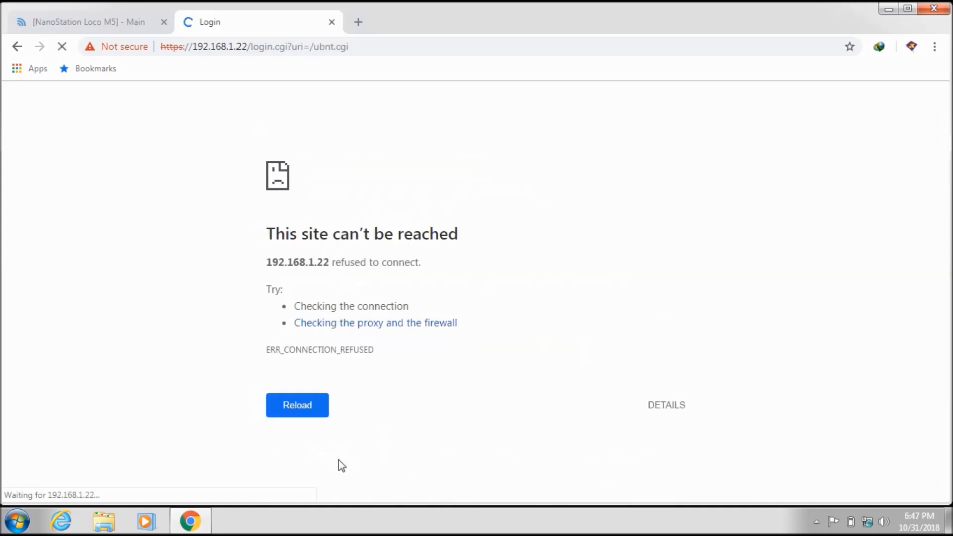
- Log in to the station with the admin username and password, then open its MAIN page
text(ubnm)
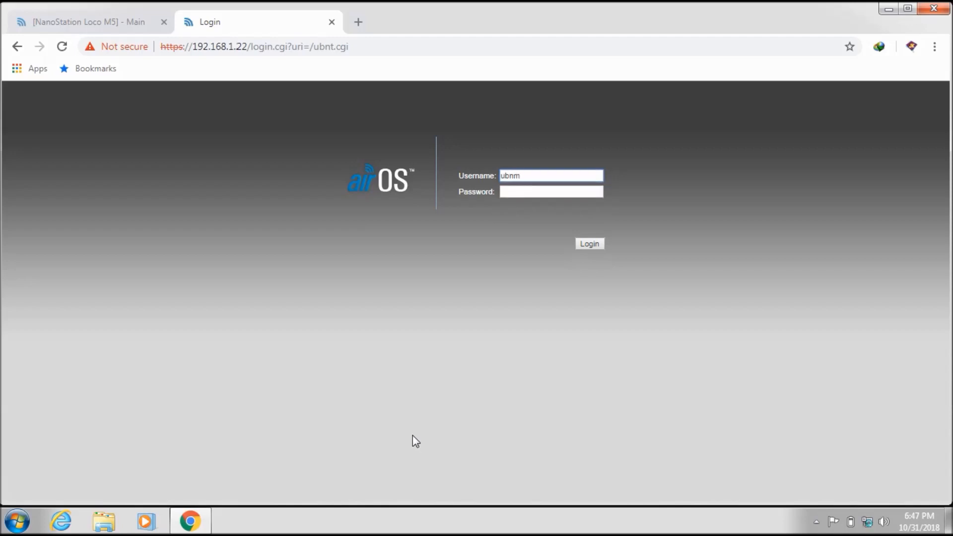
key(BackSpace)
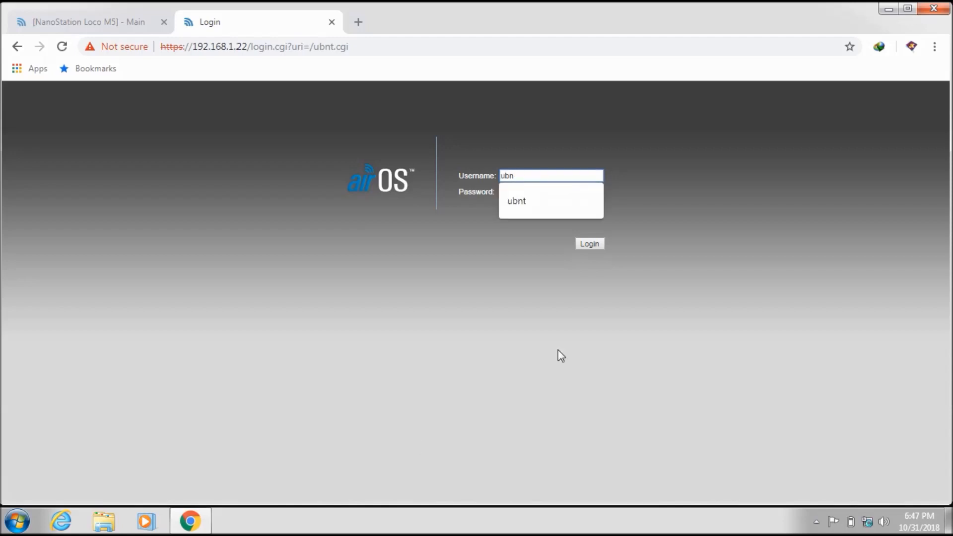
click(553, 201)
click(550, 191)
key(Return)
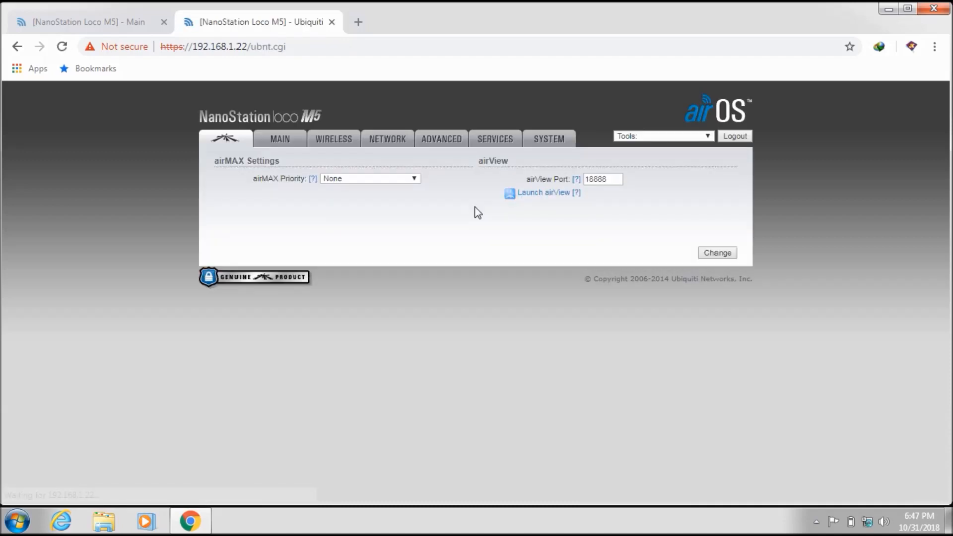
click(290, 145)
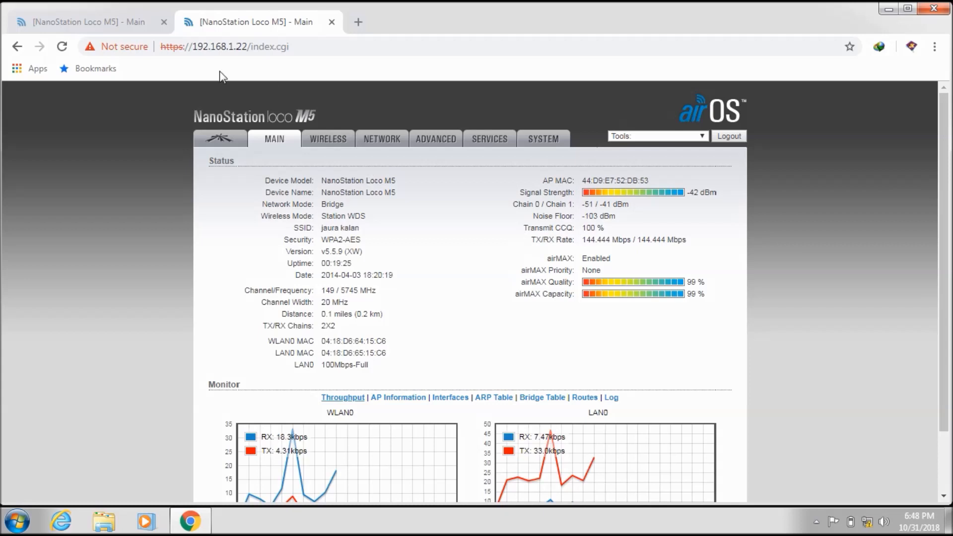
click(133, 32)
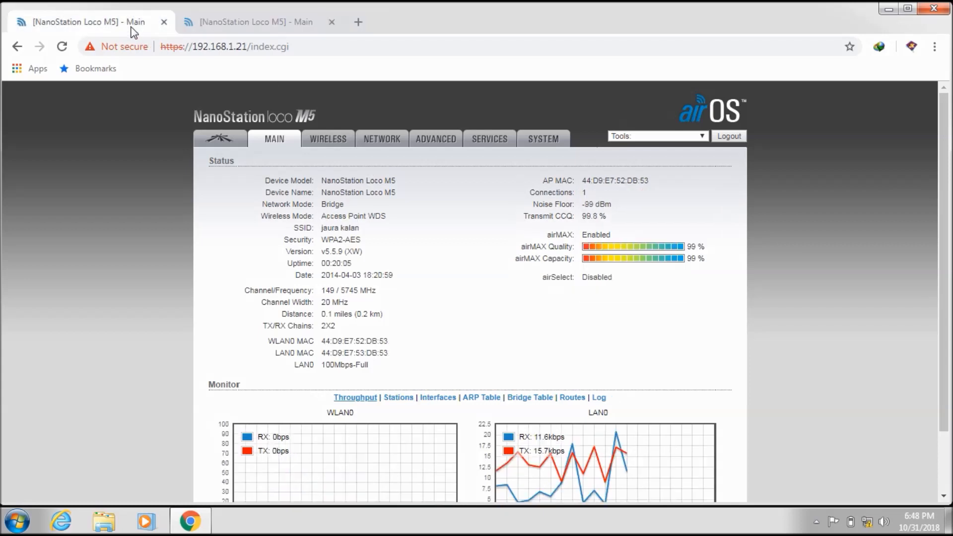
click(62, 46)
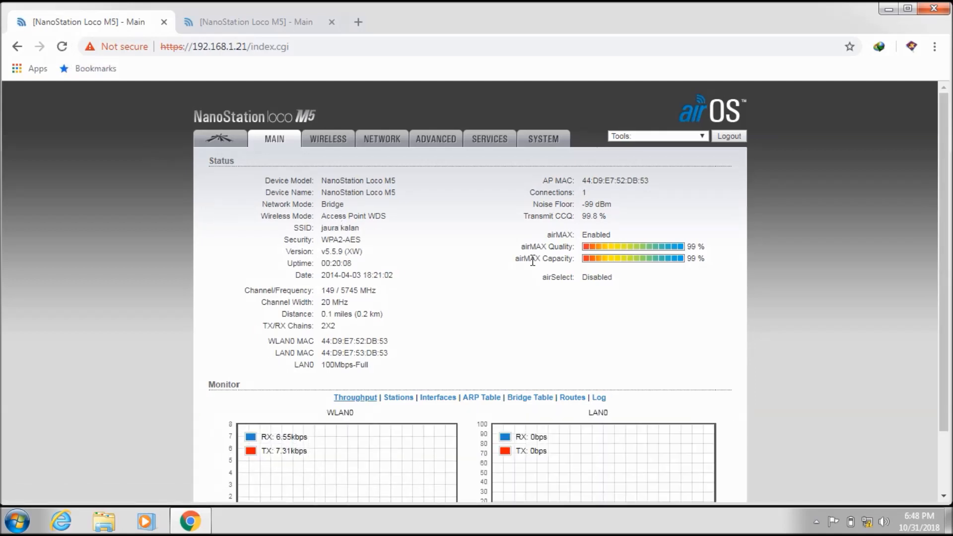
click(263, 26)
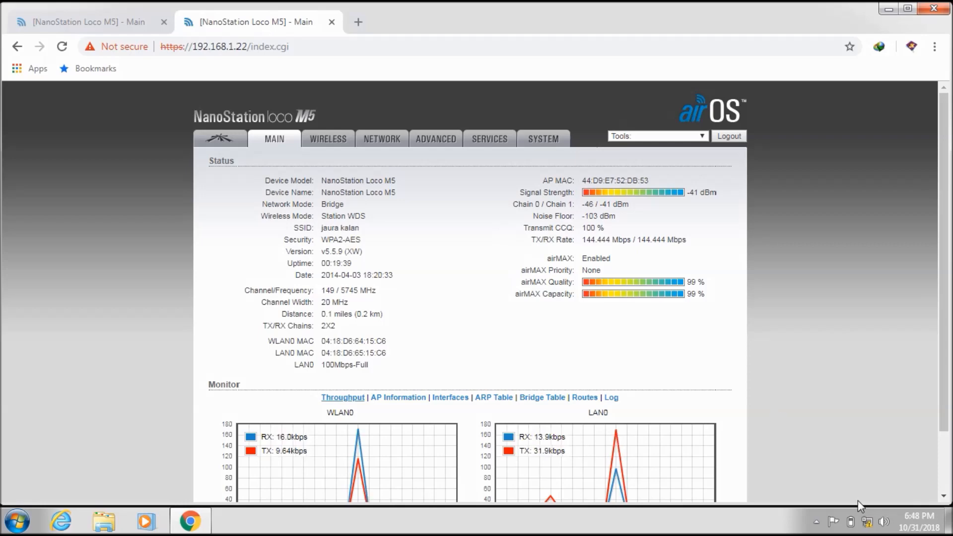
click(867, 521)
click(849, 487)
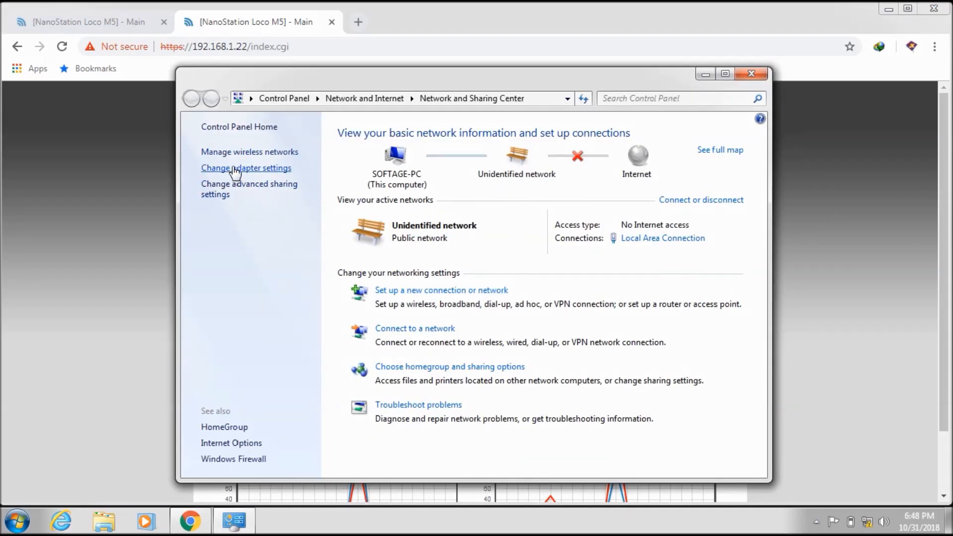
- Set Local Area Connection IPv4 to obtain IP and DNS automatically, confirm, and close Network Connections
click(233, 168)
click(278, 157)
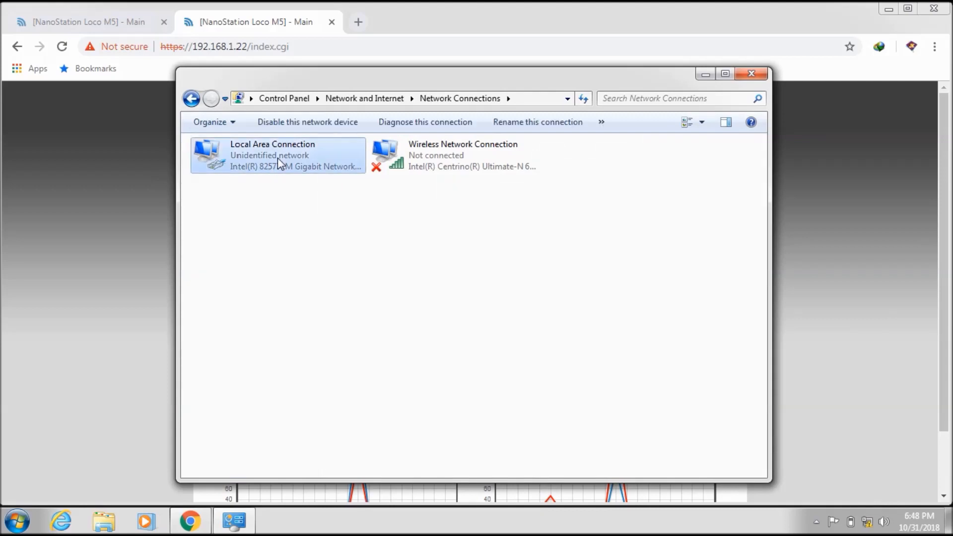
right_click(278, 156)
click(320, 291)
double_click(311, 294)
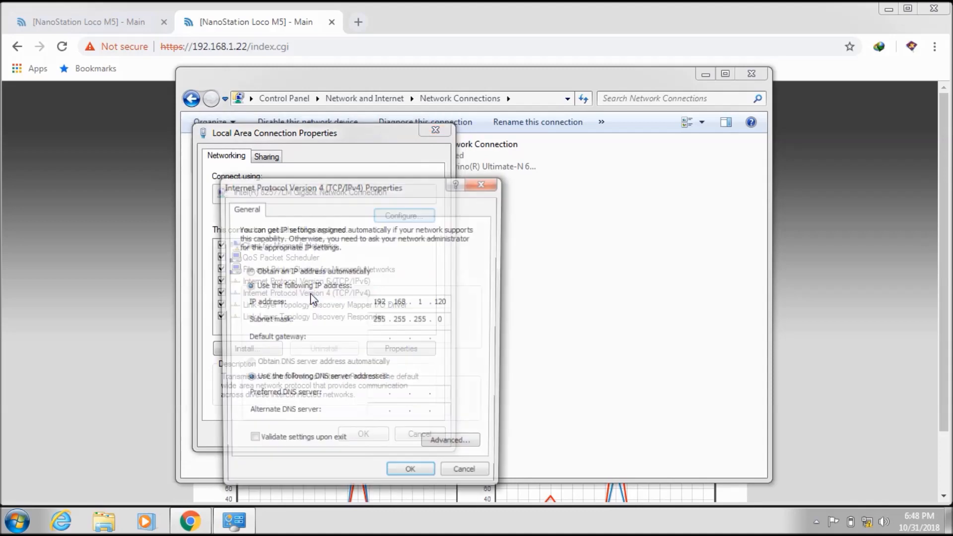
click(322, 270)
click(292, 366)
click(405, 477)
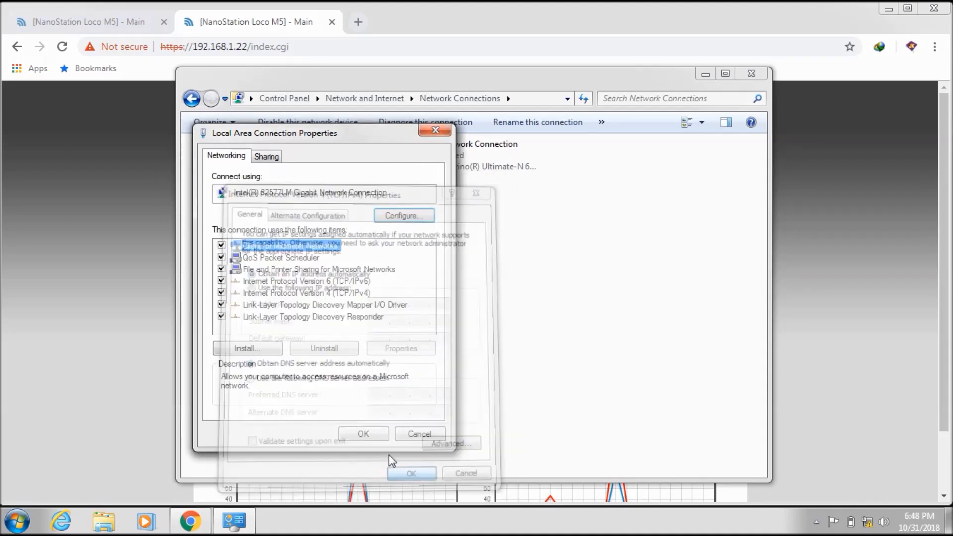
click(365, 436)
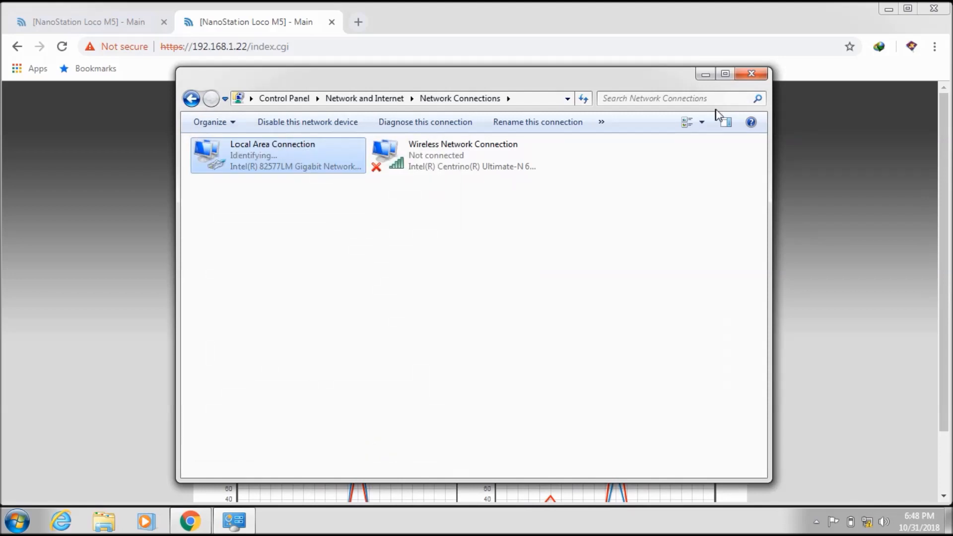
click(759, 75)
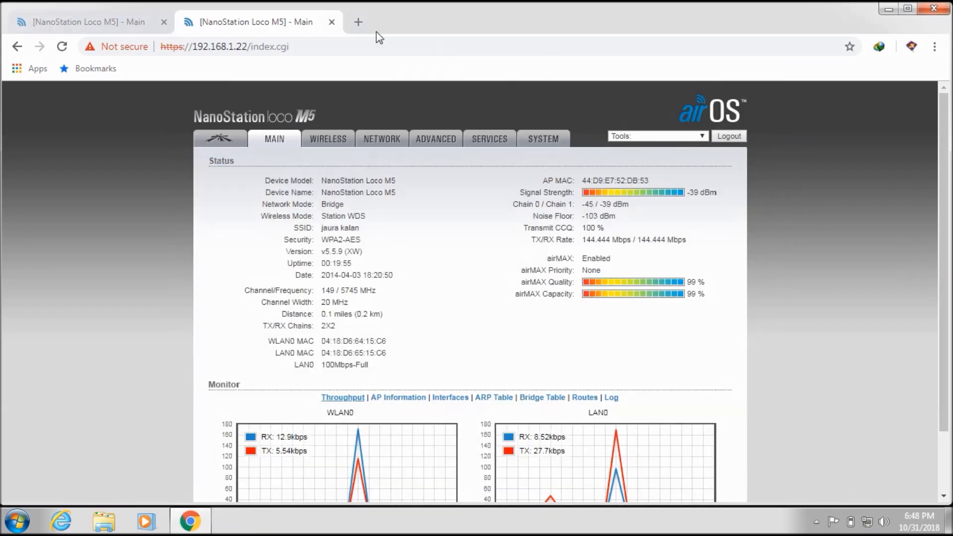
- Load google.com in a new tab, then return to the second NanoStation Loco M5 tab
click(358, 22)
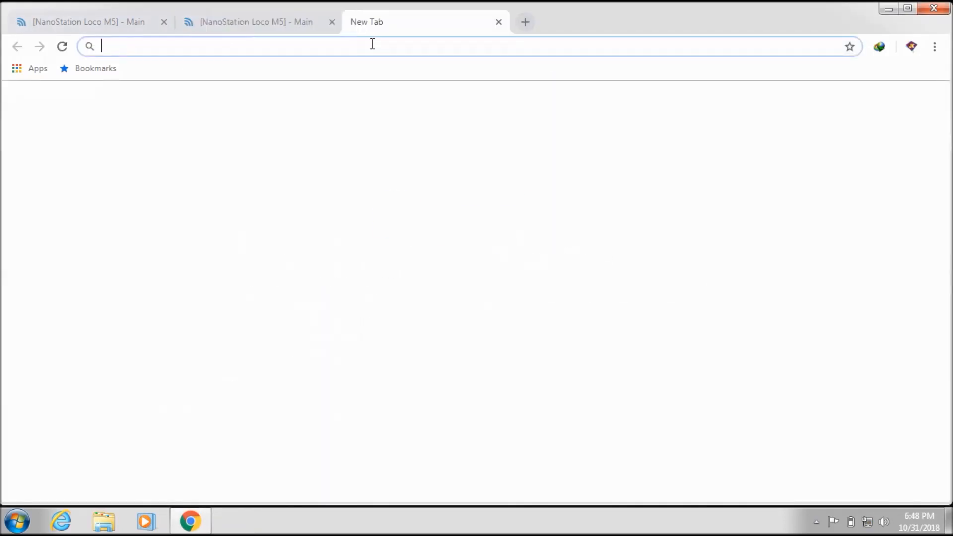
text(g)
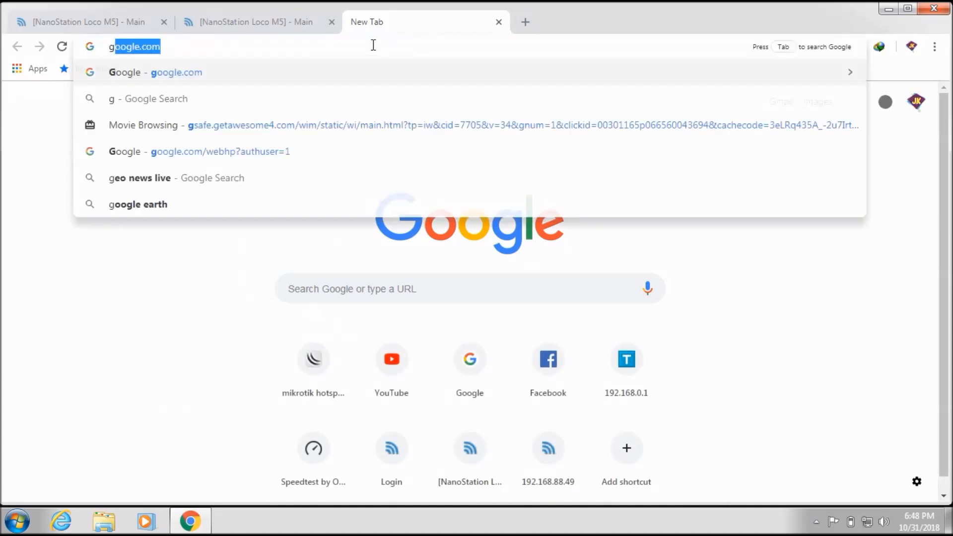
key(Return)
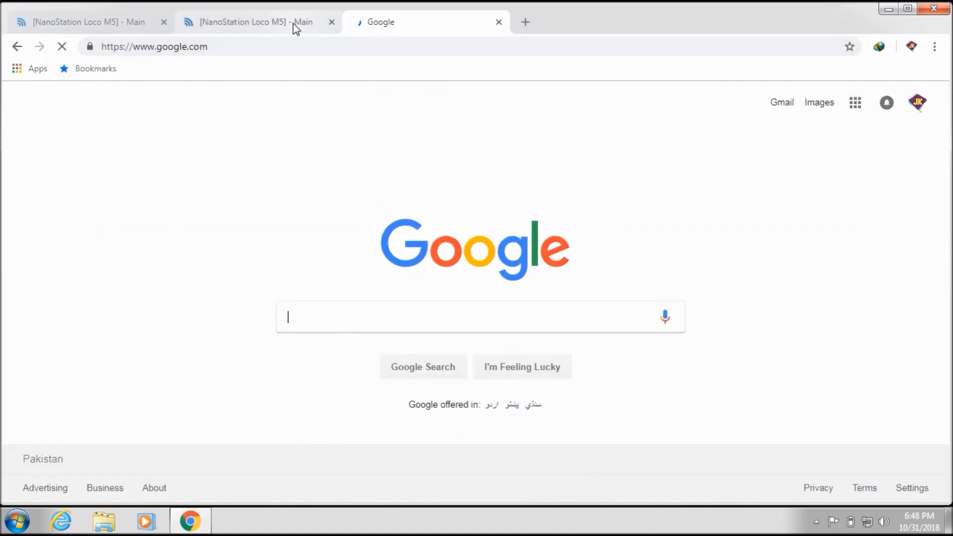
click(293, 23)
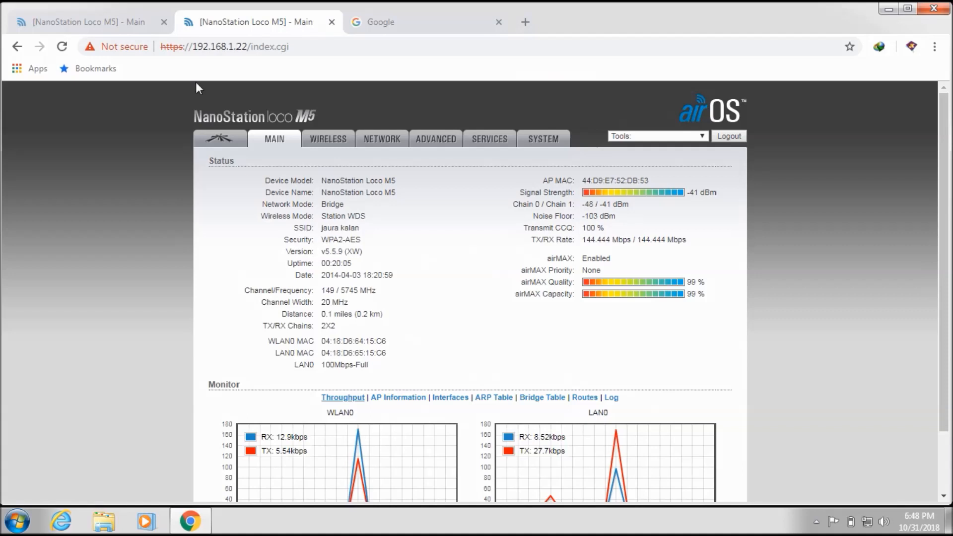
click(62, 47)
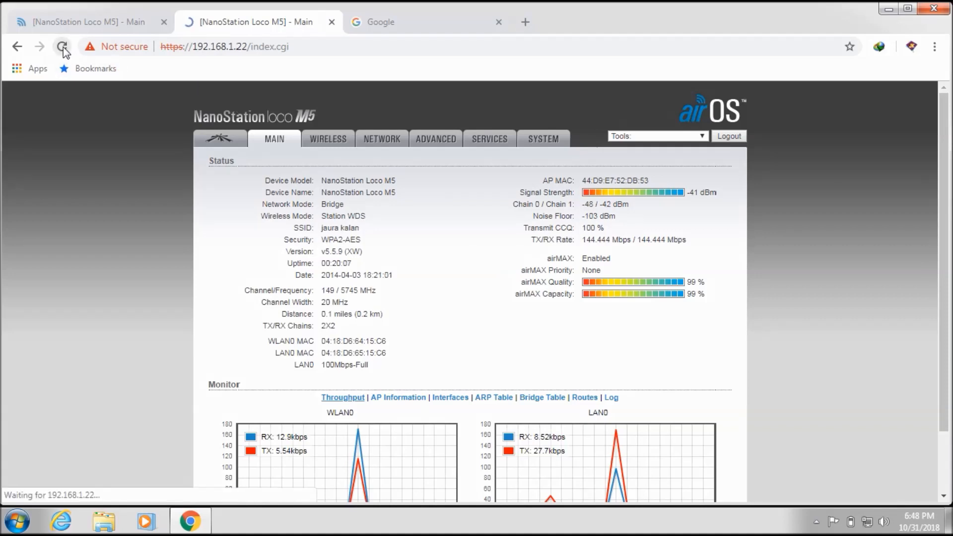
click(88, 21)
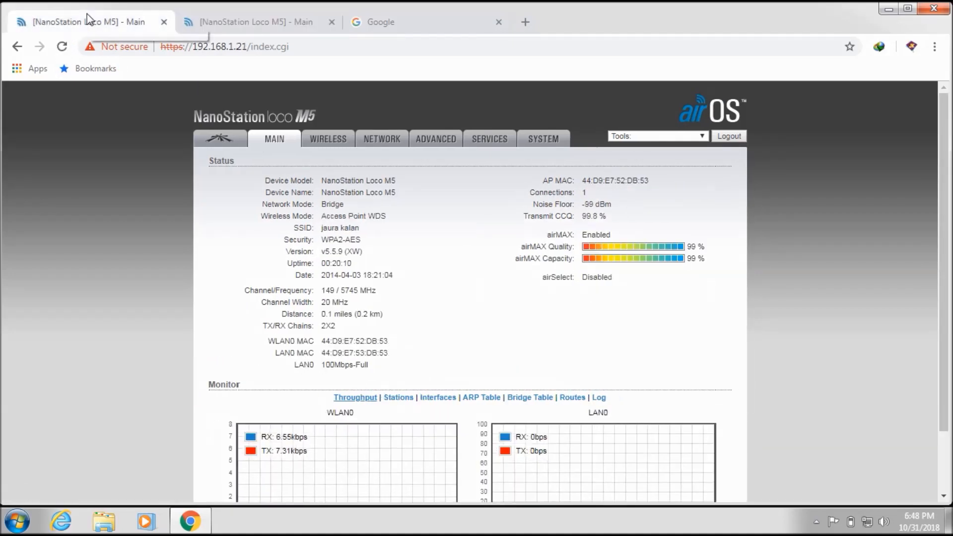
click(62, 47)
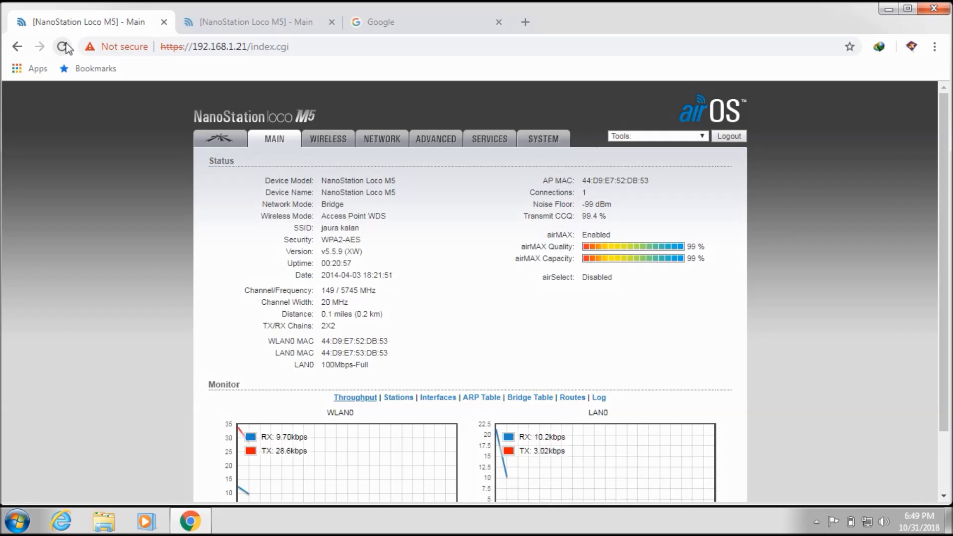
click(230, 29)
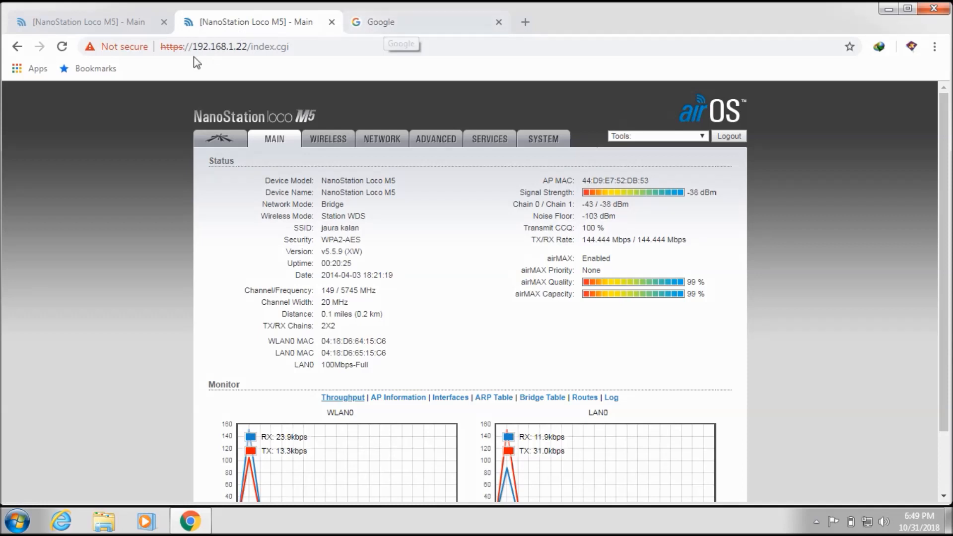
click(65, 47)
click(68, 49)
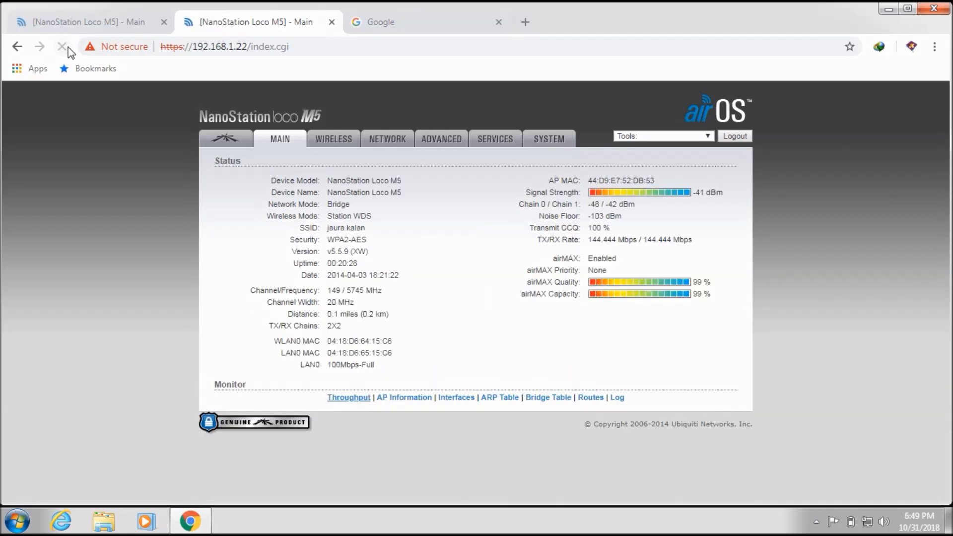
click(75, 27)
click(64, 47)
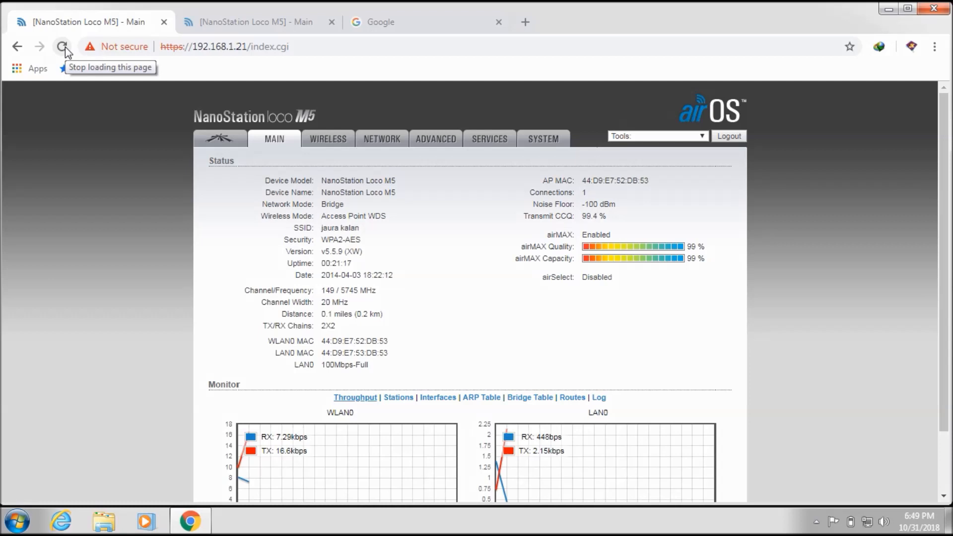
click(200, 28)
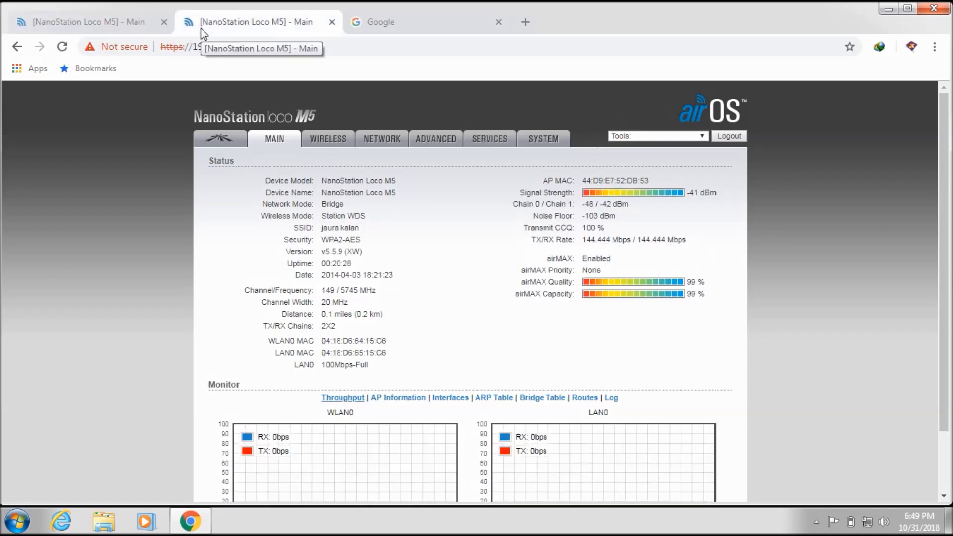